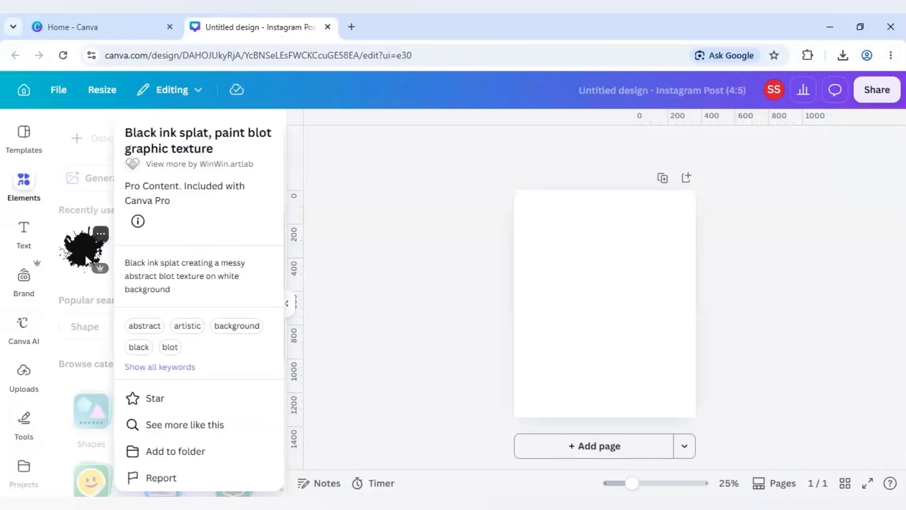
Step: Add the recently used black ink splat to the page and enlarge it to span the full page width
{"action": "left_click", "coordinate": [84, 247]}
{"action": "left_click", "coordinate": [84, 247]}
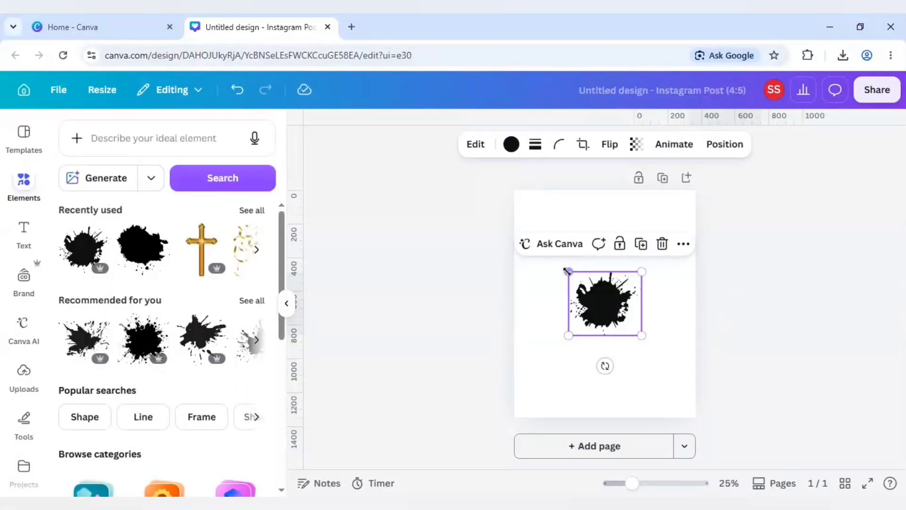
{"action": "left_click_drag", "start_coordinate": [569, 271], "coordinate": [504, 215]}
{"action": "mouse_move", "coordinate": [641, 336]}
{"action": "left_mouse_down"}
{"action": "mouse_move", "coordinate": [697, 376]}
{"action": "mouse_move", "coordinate": [629, 327]}
{"action": "left_mouse_up"}
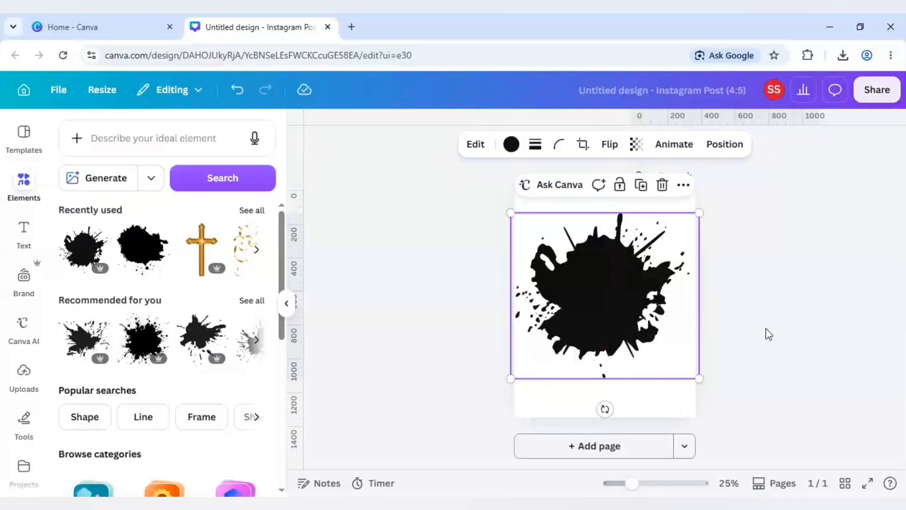
{"action": "left_click", "coordinate": [653, 316]}
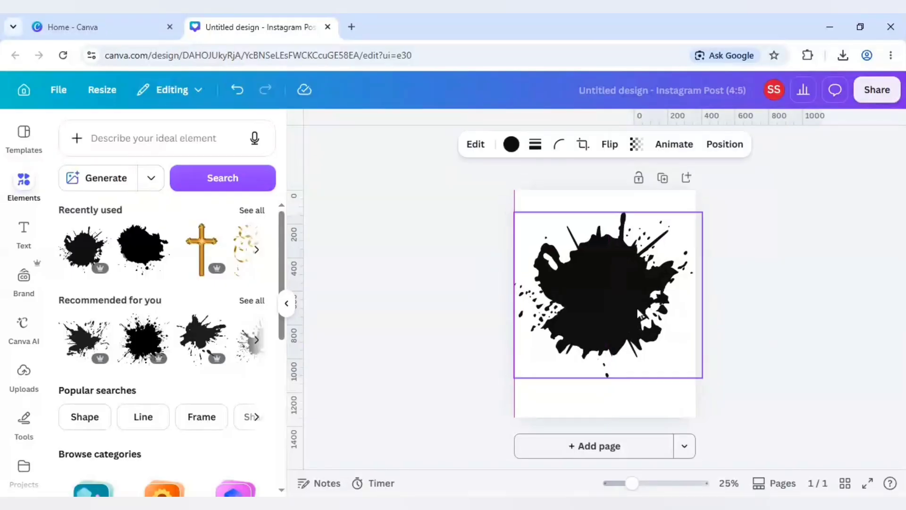
{"action": "left_click", "coordinate": [739, 330]}
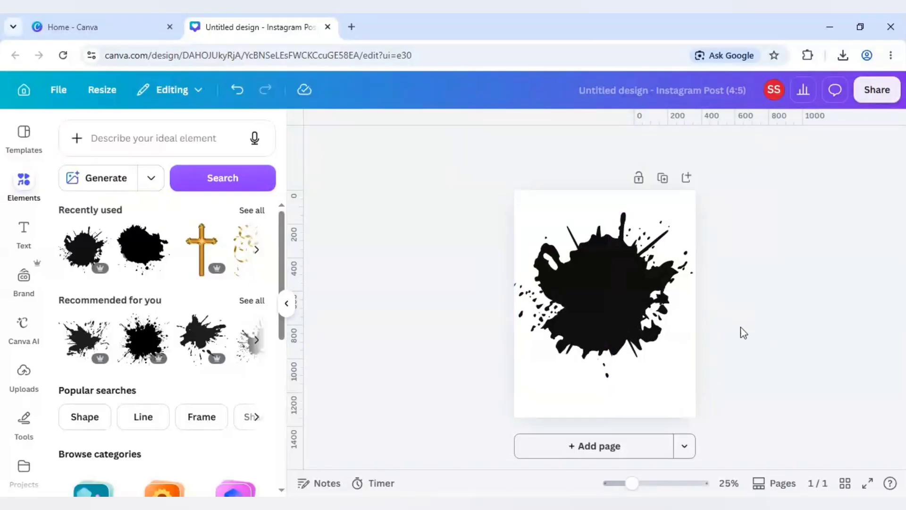
Step: Add the uploaded footballer photo over the ink splat and enlarge it to cover most of the splat
{"action": "left_click", "coordinate": [24, 371]}
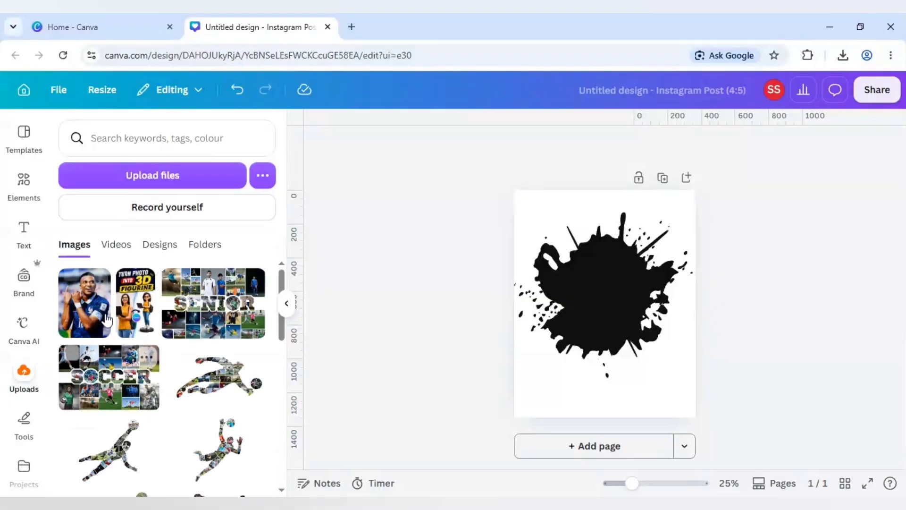
{"action": "left_click", "coordinate": [86, 316]}
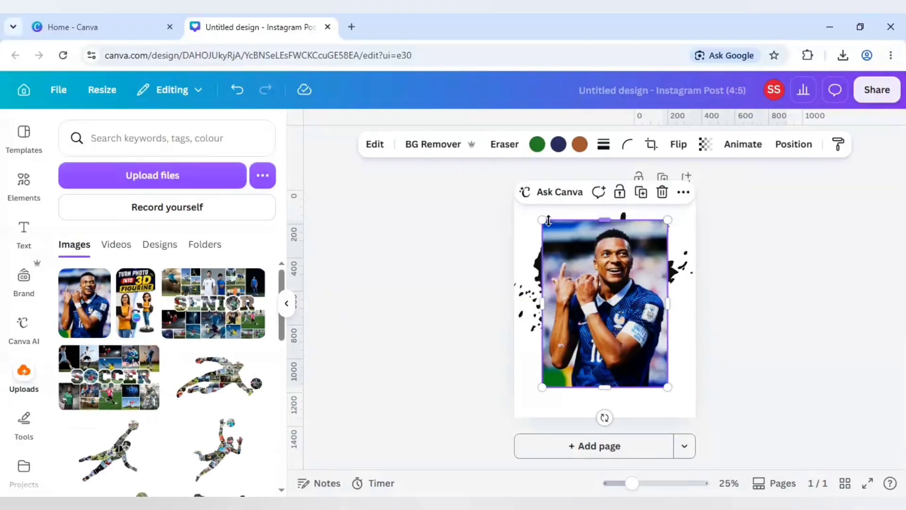
{"action": "left_click_drag", "start_coordinate": [533, 213], "coordinate": [515, 184]}
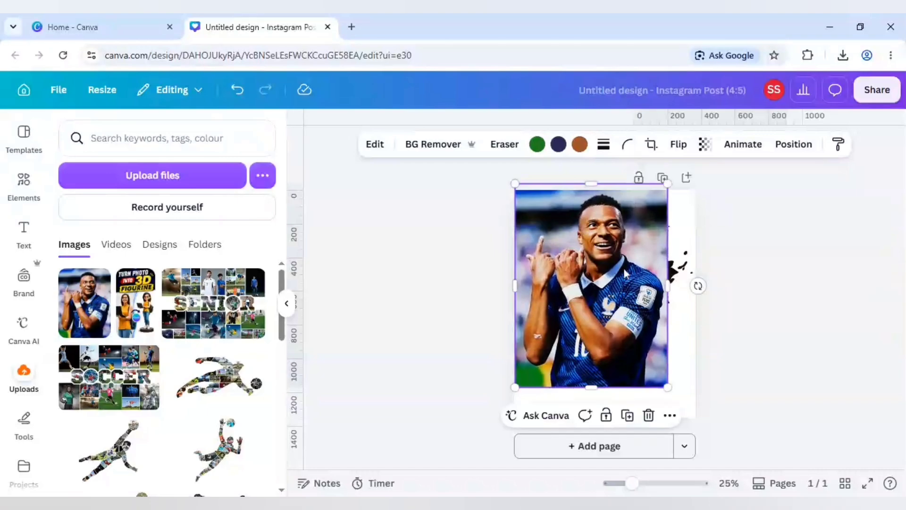
{"action": "left_click_drag", "start_coordinate": [661, 358], "coordinate": [671, 376]}
Step: Set the footballer photo's transparency to 68 so the ink splat shows through
{"action": "left_click", "coordinate": [705, 144]}
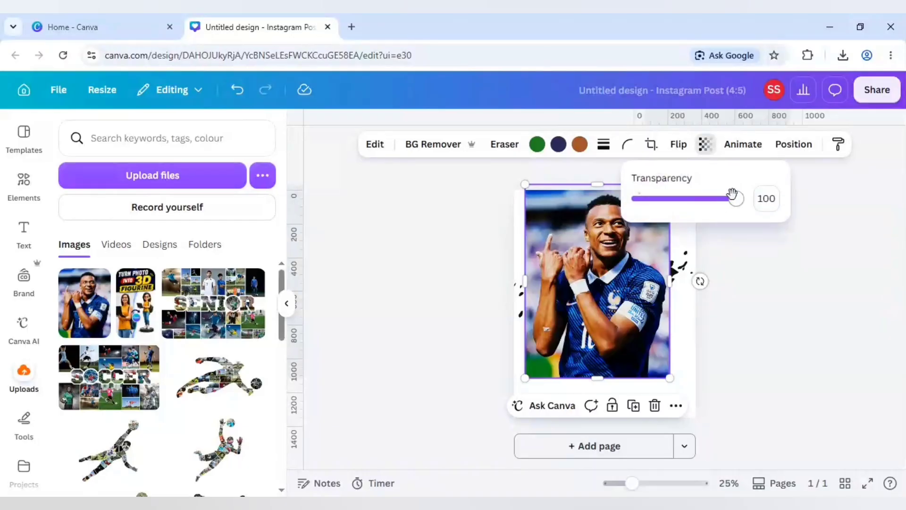
{"action": "left_click_drag", "start_coordinate": [737, 198], "coordinate": [706, 199]}
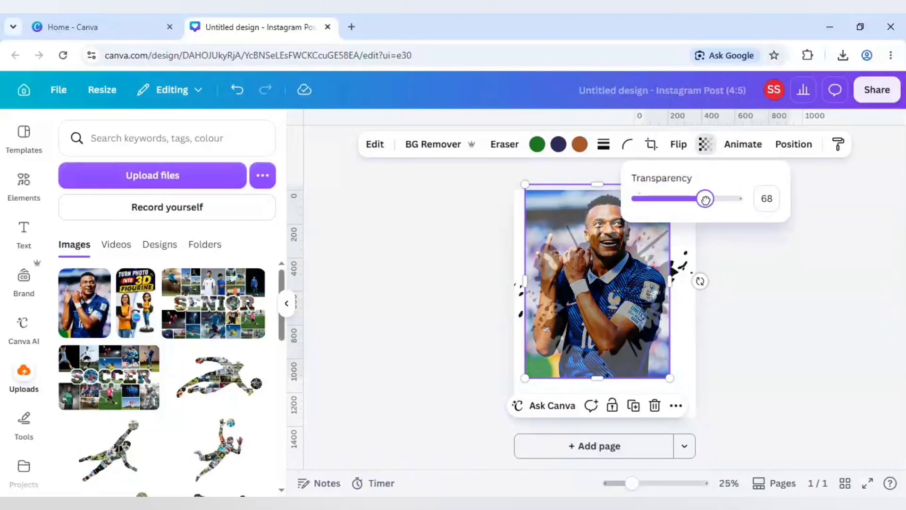
{"action": "left_click", "coordinate": [659, 321]}
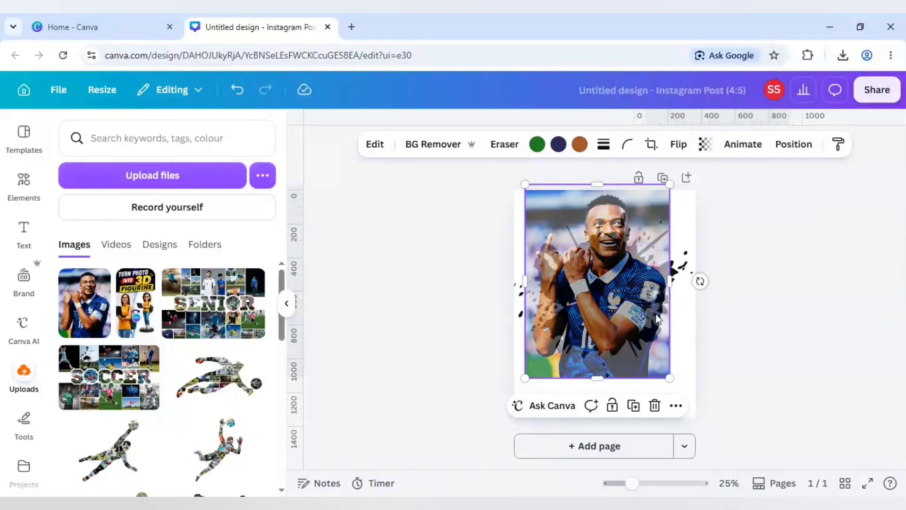
Step: Align the photo over the ink splat and shift both down together until the photo meets the page's top edge
{"action": "left_click_drag", "start_coordinate": [655, 310], "coordinate": [654, 304]}
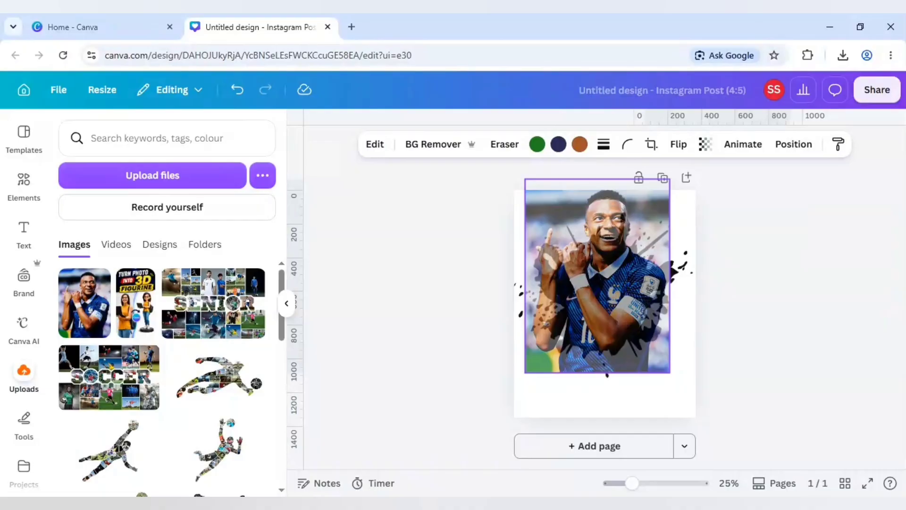
{"action": "left_click_drag", "start_coordinate": [654, 304], "coordinate": [654, 303]}
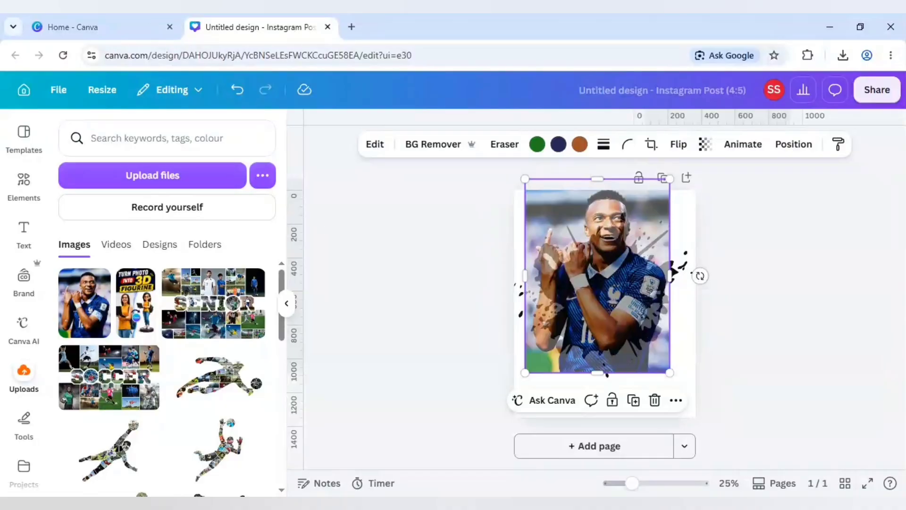
{"action": "left_click_drag", "start_coordinate": [628, 355], "coordinate": [631, 356]}
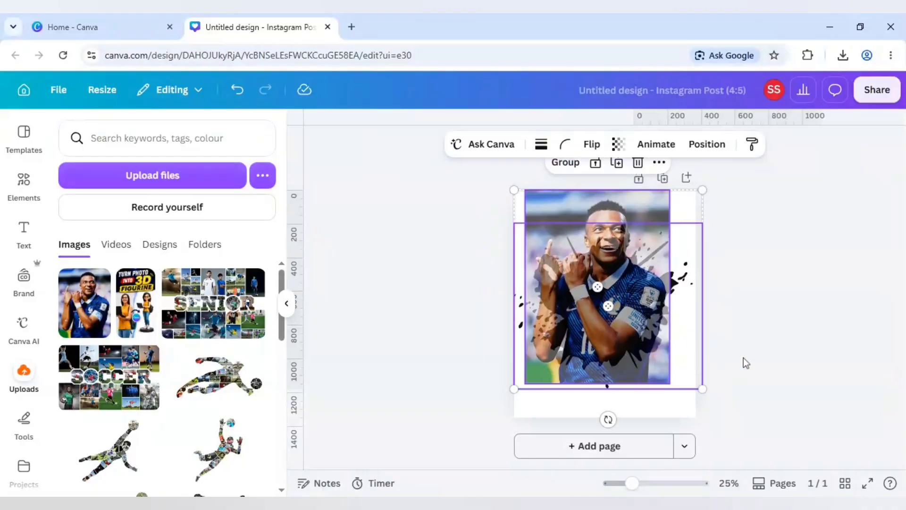
{"action": "left_click", "coordinate": [779, 362]}
Step: Cut the footballer photo from the first page and paste it onto a new second page
{"action": "left_click", "coordinate": [640, 342]}
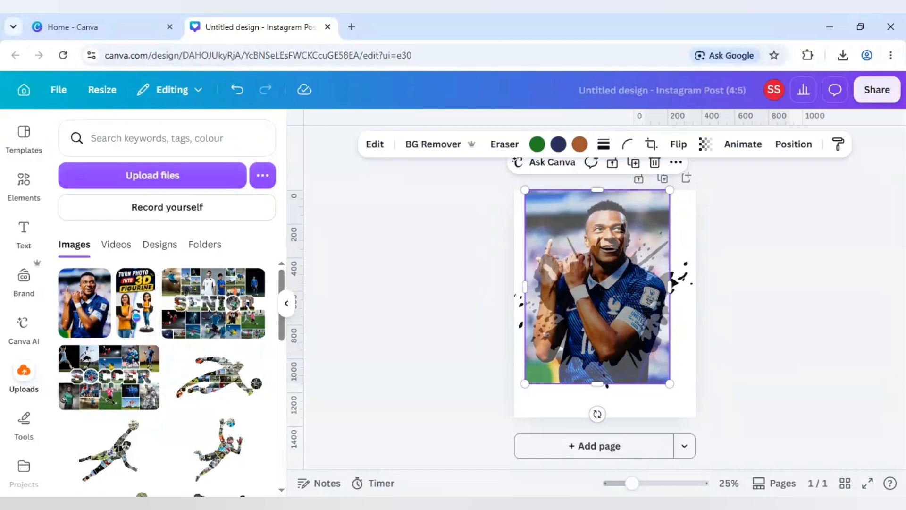
{"action": "key", "text": "Delete"}
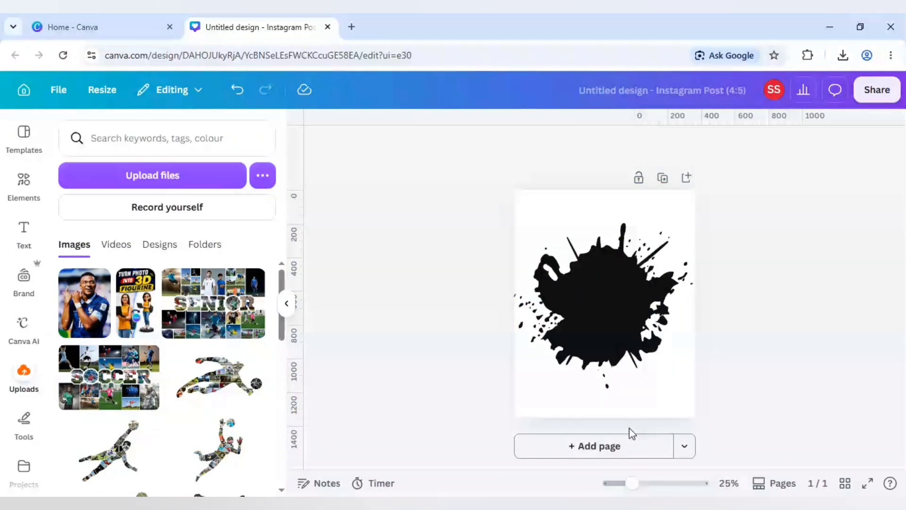
{"action": "left_click", "coordinate": [637, 448]}
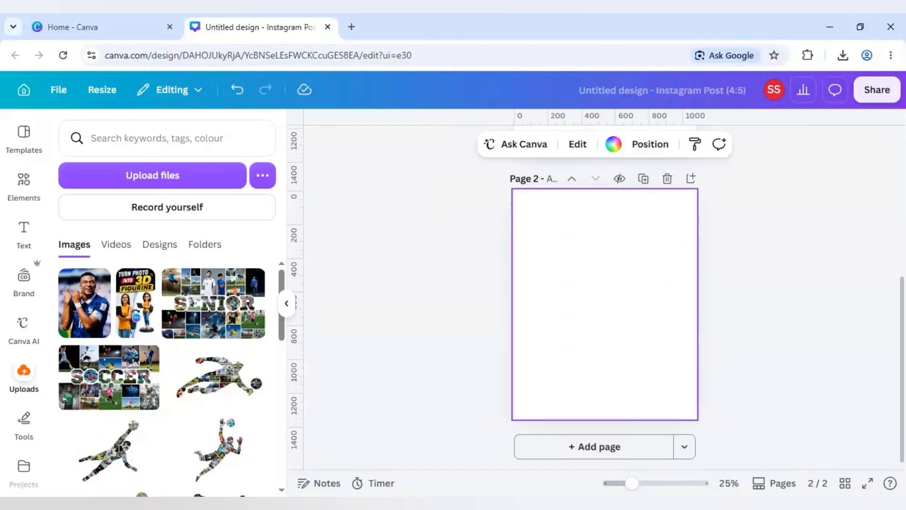
{"action": "key", "text": "ctrl+v"}
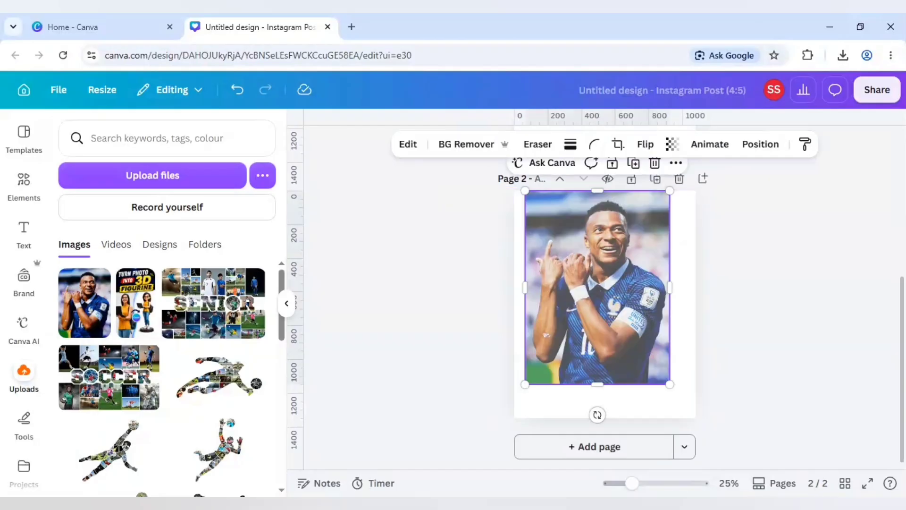
Step: Set the transparency of the photo on page 2 to 100
{"action": "left_click", "coordinate": [678, 144]}
{"action": "left_click", "coordinate": [704, 144]}
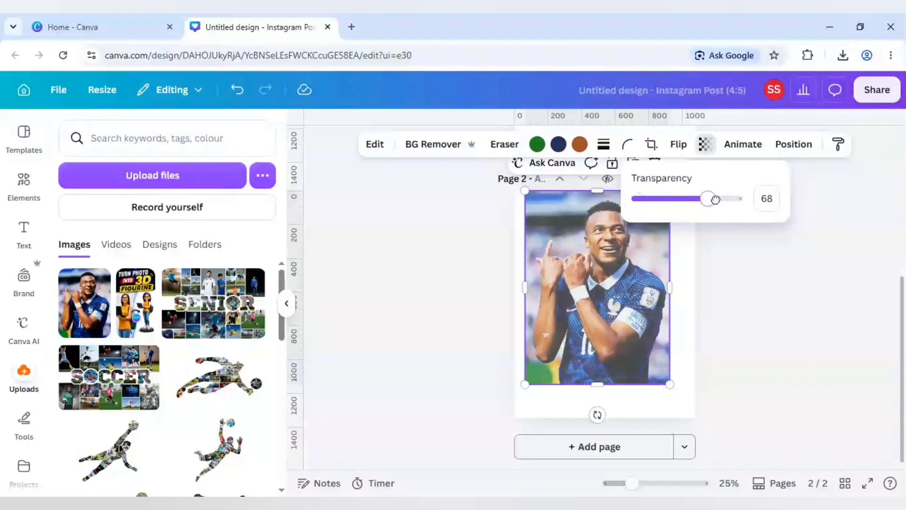
{"action": "left_click_drag", "start_coordinate": [715, 199], "coordinate": [741, 198]}
{"action": "left_click", "coordinate": [642, 280]}
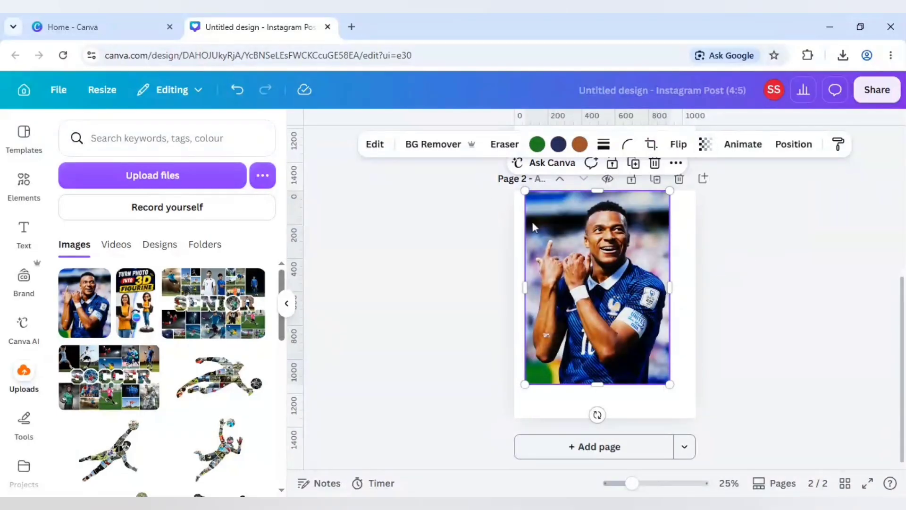
Step: Extend the page 2 photo with Magic Expand at Whole Page size and apply the second generated result
{"action": "left_click", "coordinate": [375, 144]}
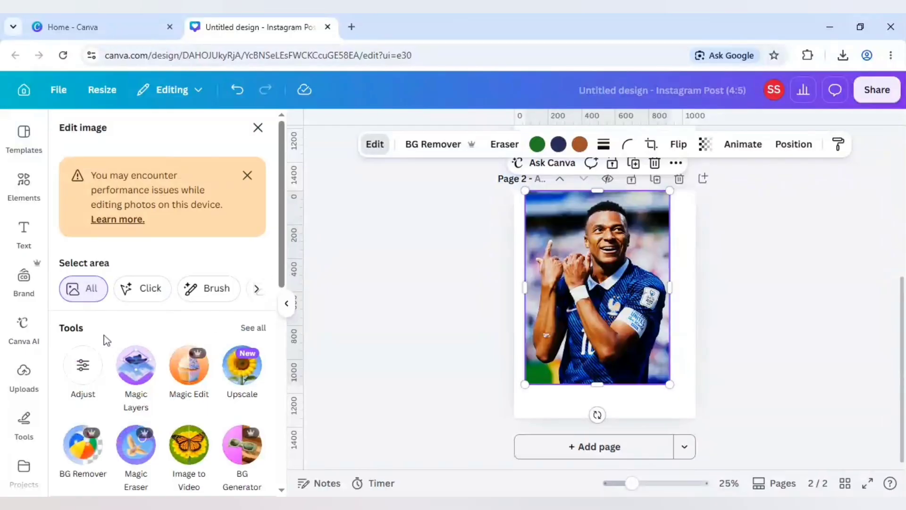
{"action": "left_click", "coordinate": [252, 332]}
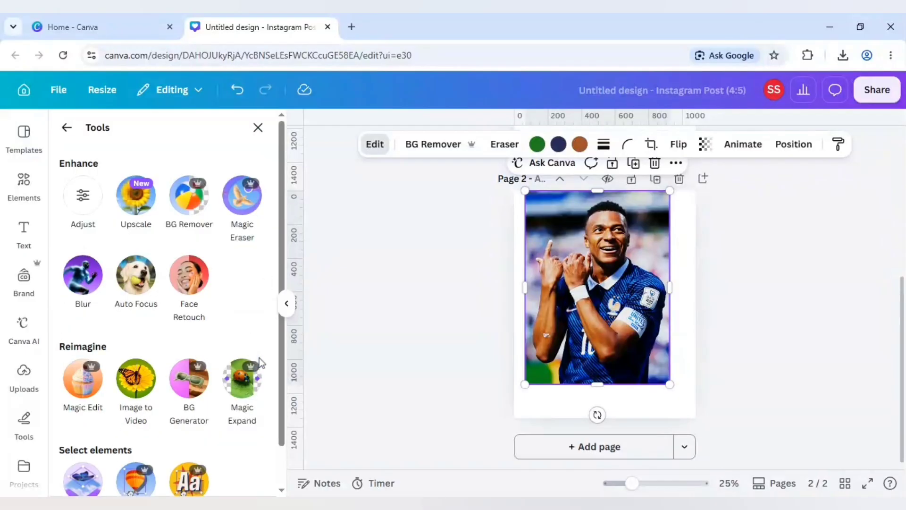
{"action": "left_click", "coordinate": [251, 383]}
{"action": "left_click", "coordinate": [174, 254]}
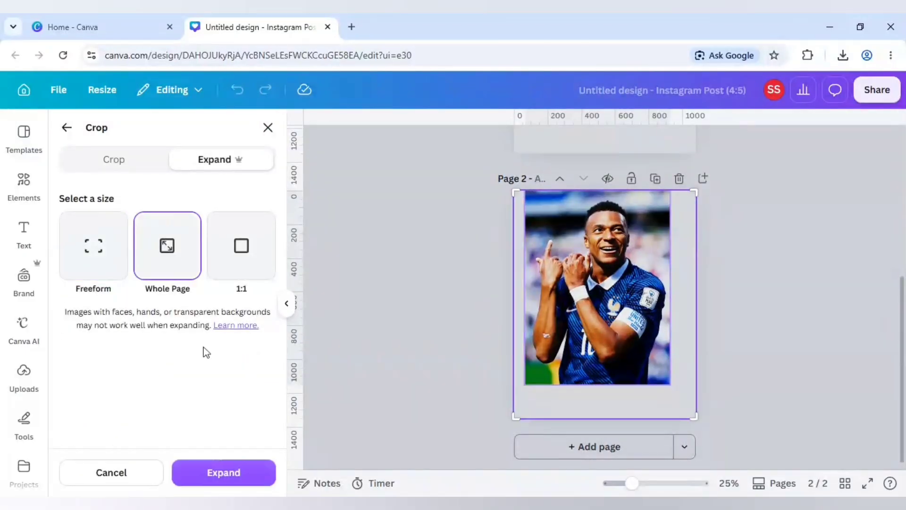
{"action": "left_click", "coordinate": [239, 473]}
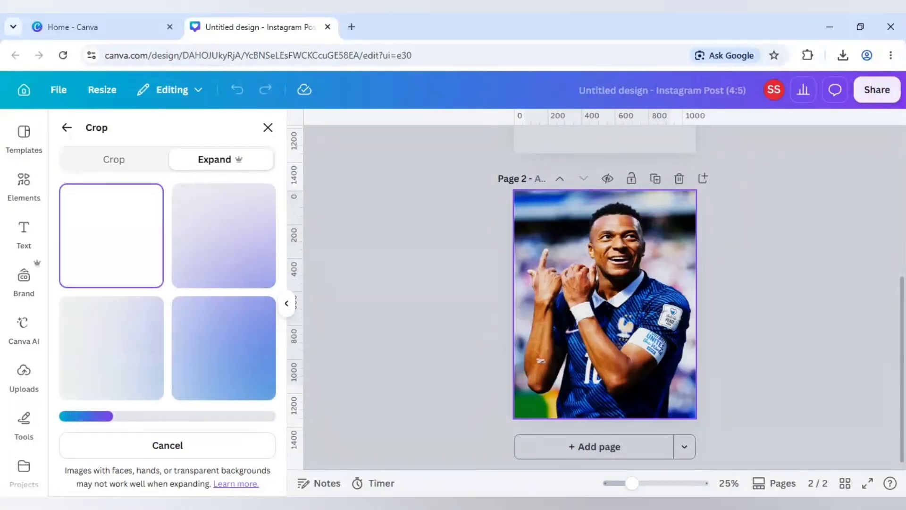
{"action": "left_click", "coordinate": [215, 249]}
{"action": "left_click", "coordinate": [225, 479]}
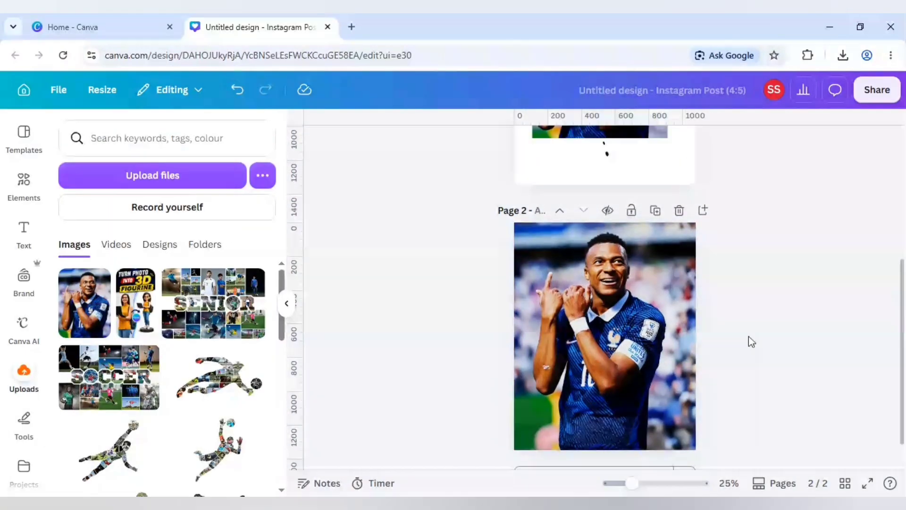
Step: Delete the footballer photo from page 1, keeping only the ink splat
{"action": "scroll", "coordinate": [750, 339], "scroll_direction": "up", "scroll_amount": 5}
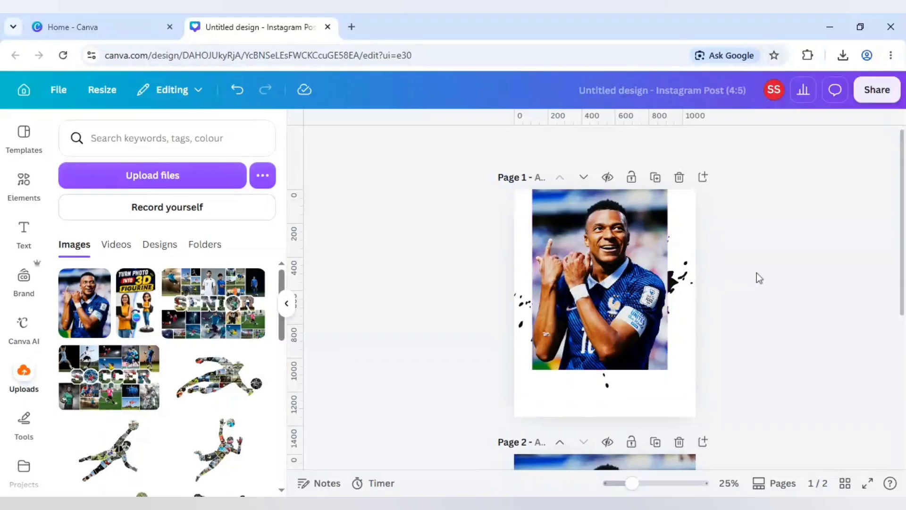
{"action": "left_click", "coordinate": [624, 281]}
{"action": "key", "text": "Delete"}
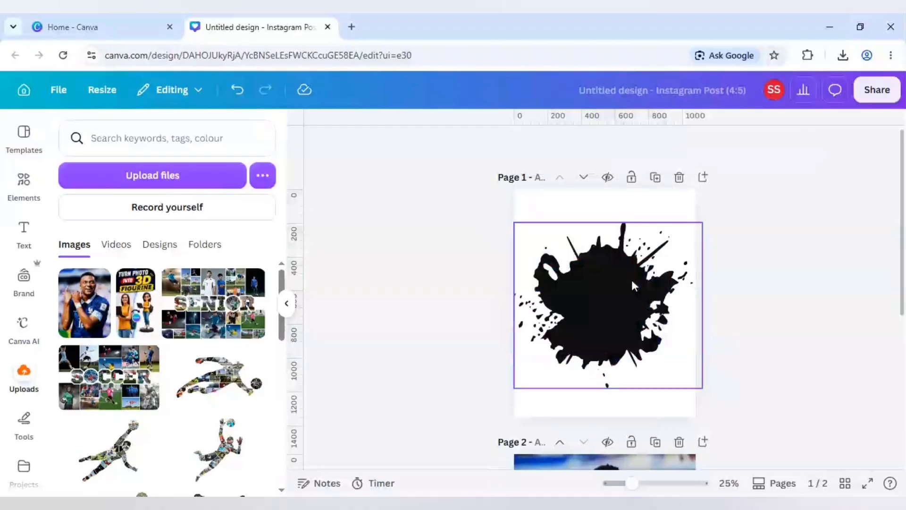
Step: Download only the current page, the page 1 ink splat, as a PNG
{"action": "left_click", "coordinate": [878, 98]}
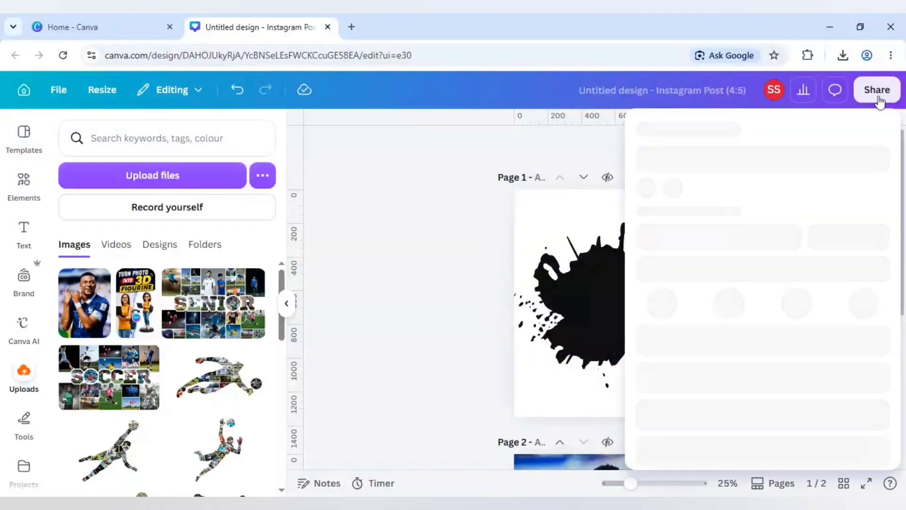
{"action": "left_click", "coordinate": [673, 377]}
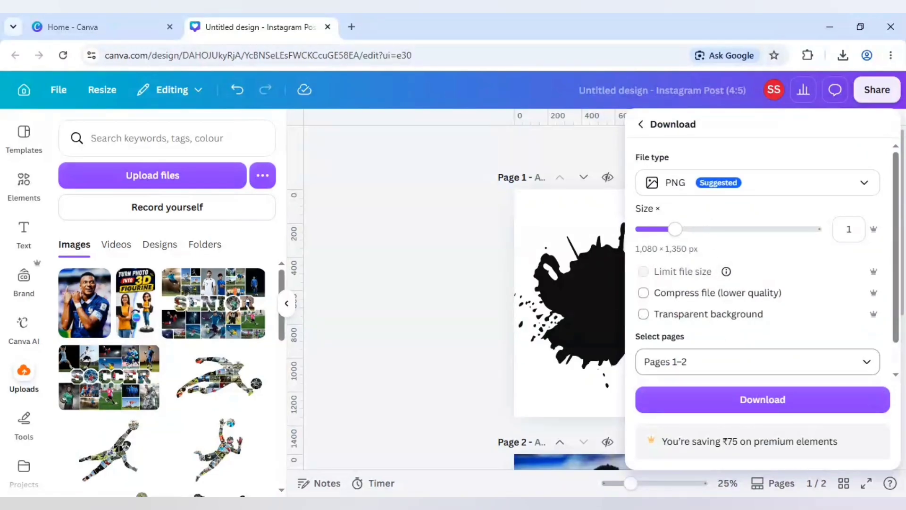
{"action": "left_click", "coordinate": [732, 362]}
{"action": "left_click", "coordinate": [717, 184]}
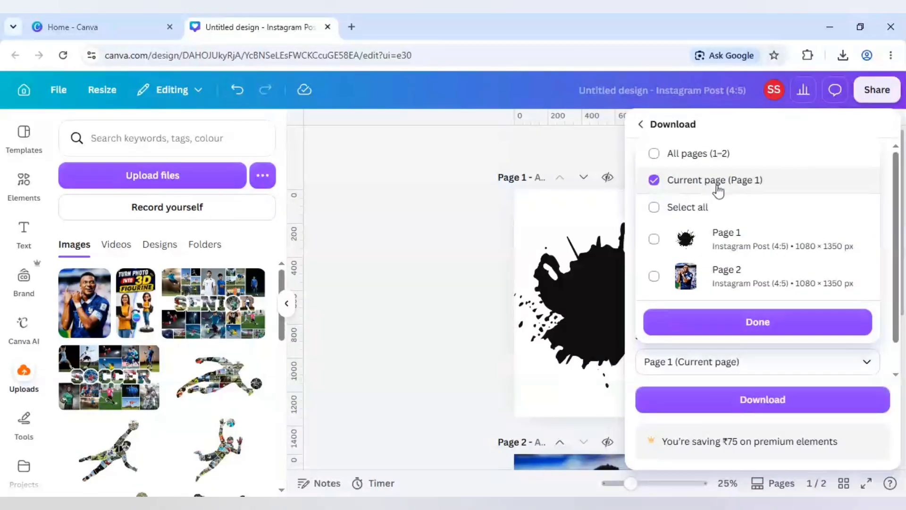
{"action": "left_click", "coordinate": [742, 406]}
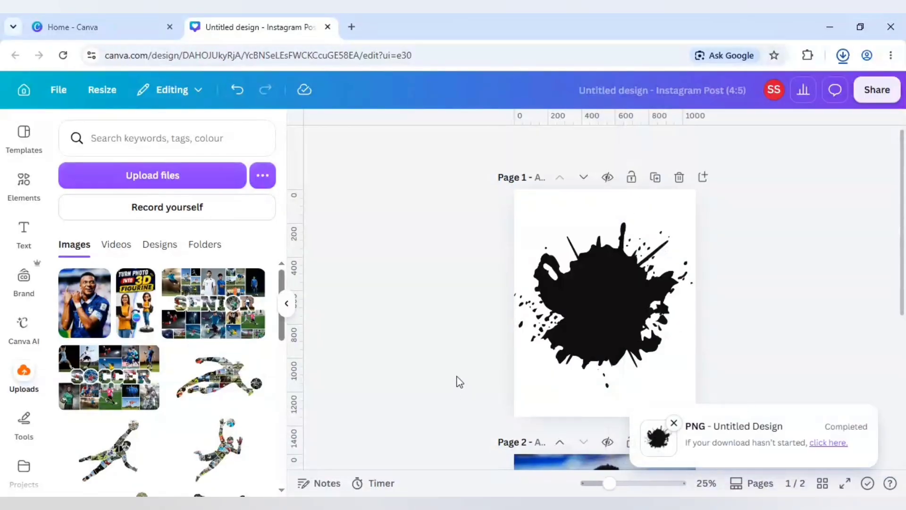
Step: Download page 2 with the expanded footballer photo
{"action": "scroll", "coordinate": [458, 381], "scroll_direction": "down", "scroll_amount": 5}
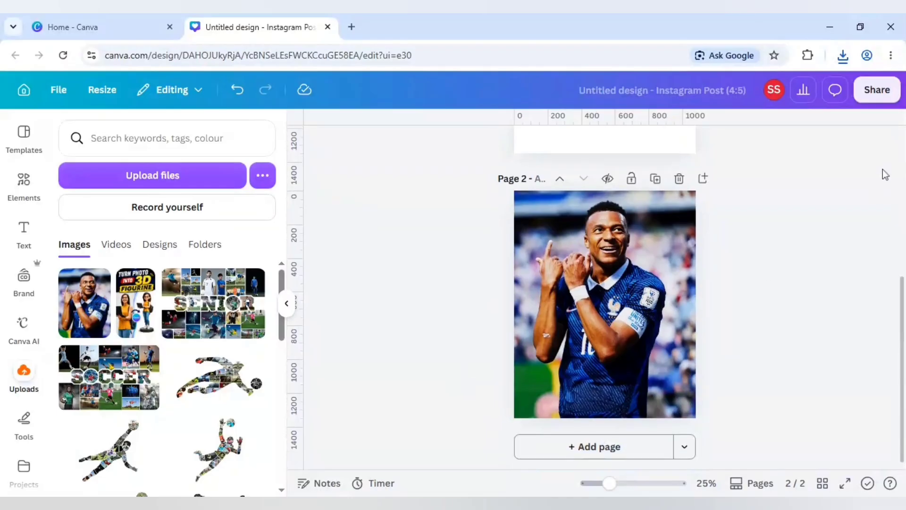
{"action": "left_click", "coordinate": [887, 99]}
{"action": "left_click", "coordinate": [679, 407]}
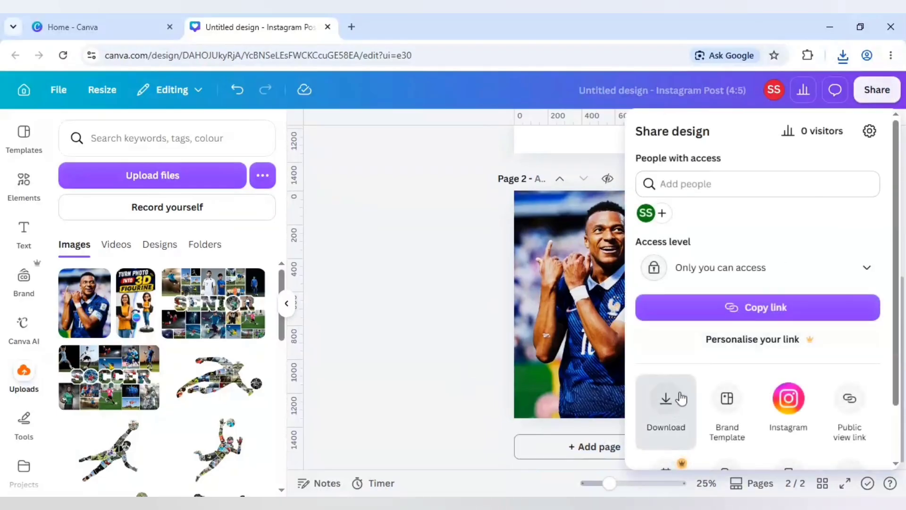
{"action": "left_click", "coordinate": [706, 437]}
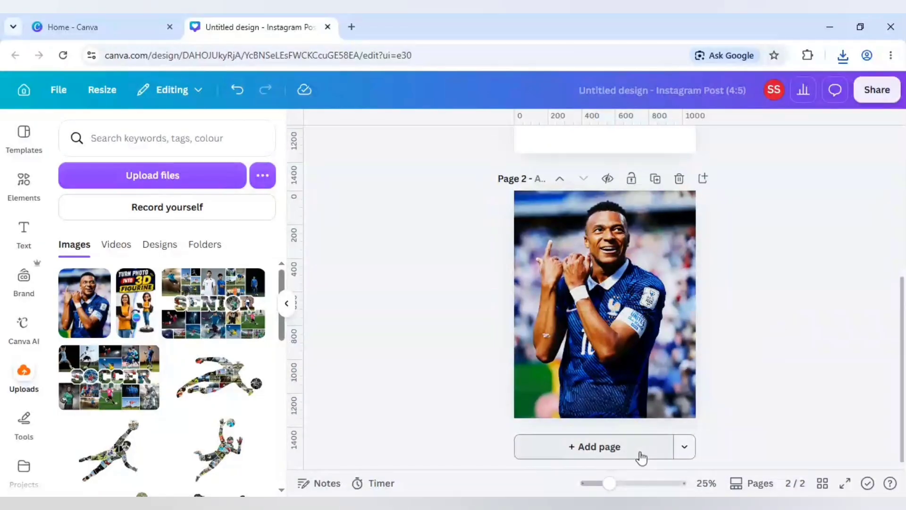
Step: Add a third page and place the downloaded ink splat and footballer images on it
{"action": "left_click", "coordinate": [641, 457]}
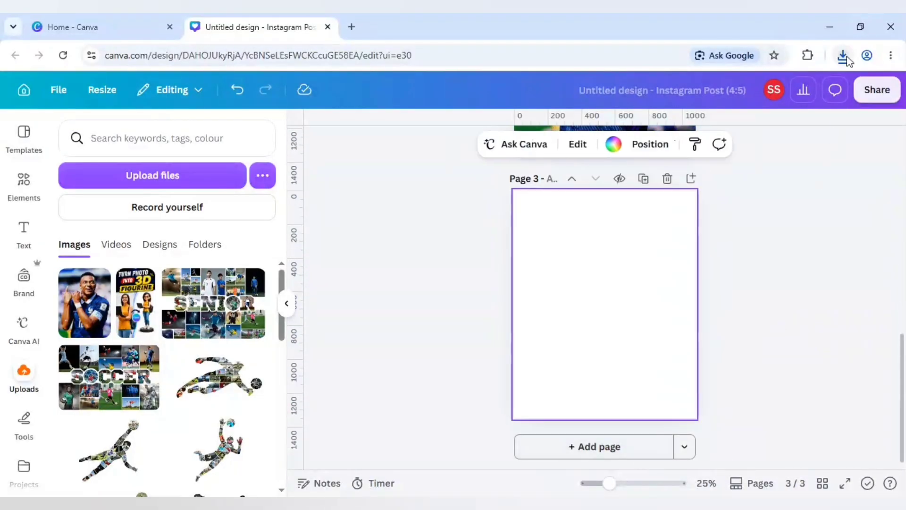
{"action": "left_click_drag", "start_coordinate": [838, 87], "coordinate": [643, 221]}
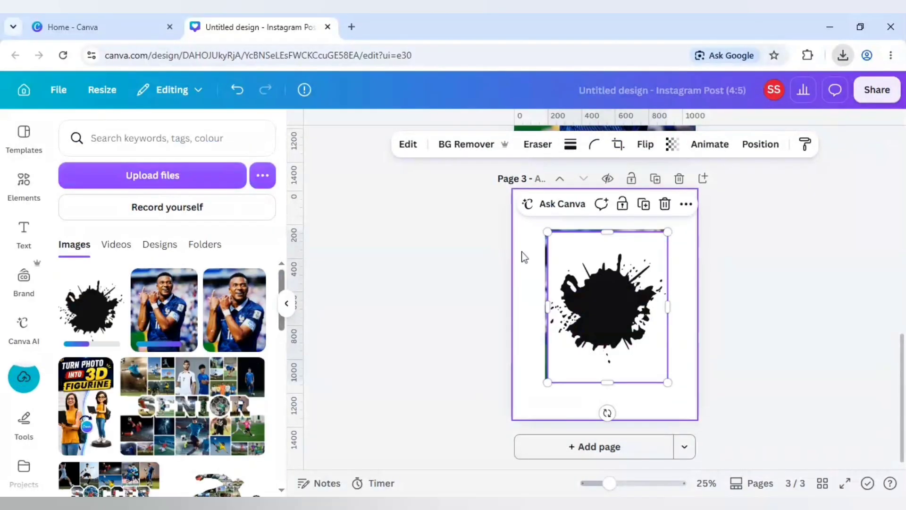
Step: Separate the two images on page 3, moving the ink splat toward the upper right and the footballer photo toward the lower left
{"action": "left_click_drag", "start_coordinate": [572, 286], "coordinate": [647, 258]}
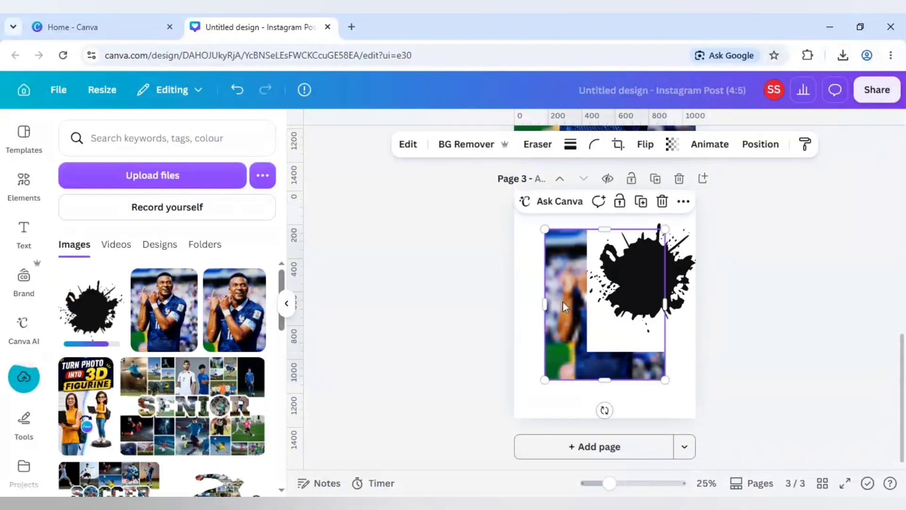
{"action": "left_click", "coordinate": [546, 324]}
{"action": "left_click_drag", "start_coordinate": [547, 324], "coordinate": [516, 352]}
Step: Search the apps for "blend" and open Blend Image
{"action": "scroll", "coordinate": [19, 424], "scroll_direction": "down", "scroll_amount": 2}
{"action": "left_click", "coordinate": [23, 448]}
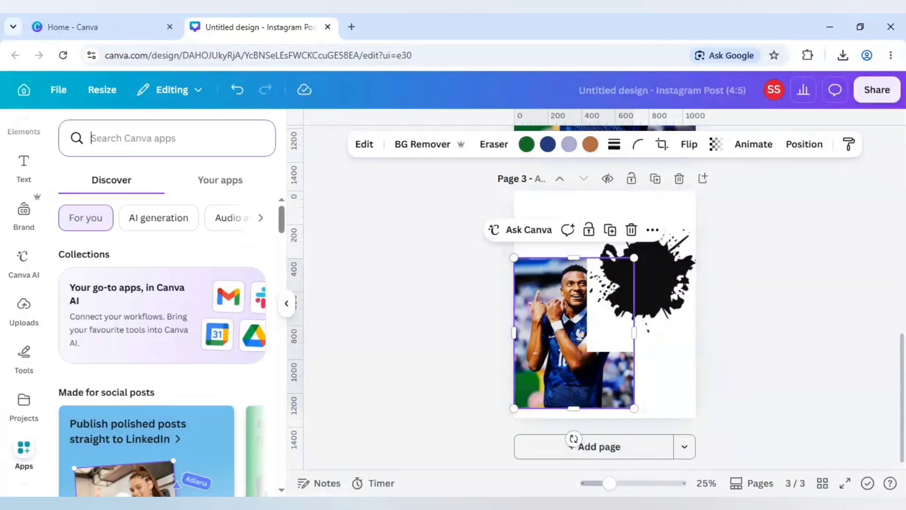
{"action": "type", "text": "blend"}
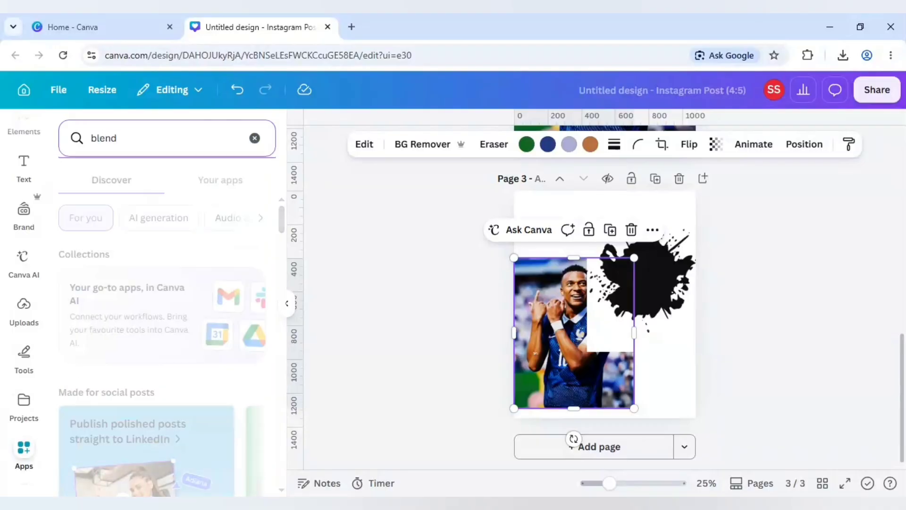
{"action": "key", "text": "Return"}
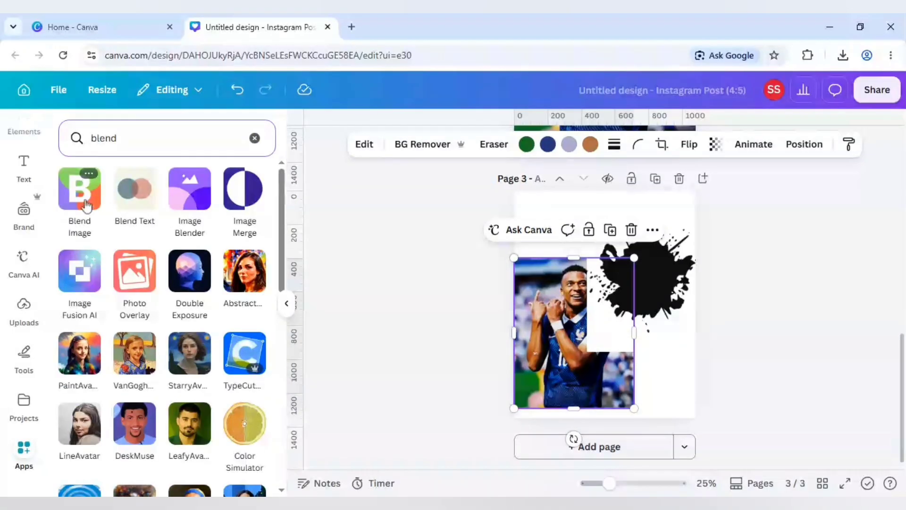
{"action": "left_click", "coordinate": [84, 201]}
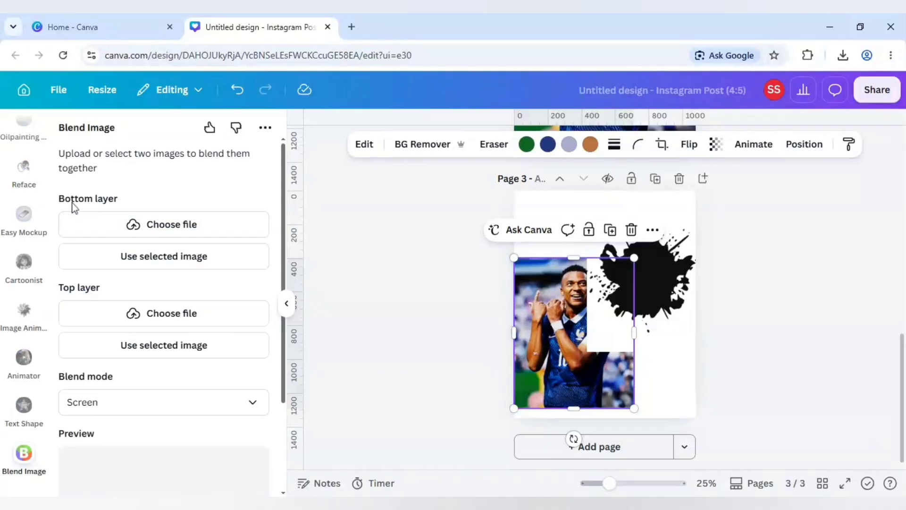
Step: Assign the ink splat as the bottom layer and the footballer photo as the top layer of the Screen blend
{"action": "left_click", "coordinate": [693, 293]}
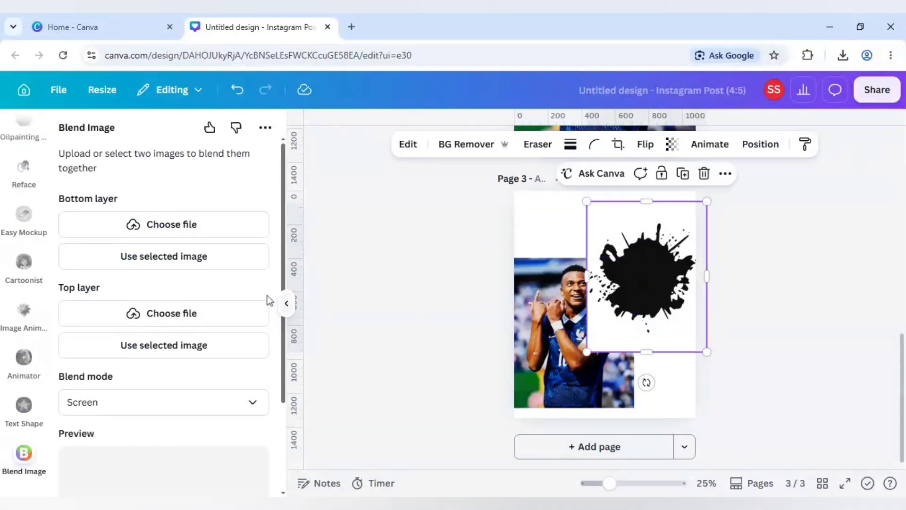
{"action": "left_click", "coordinate": [185, 258]}
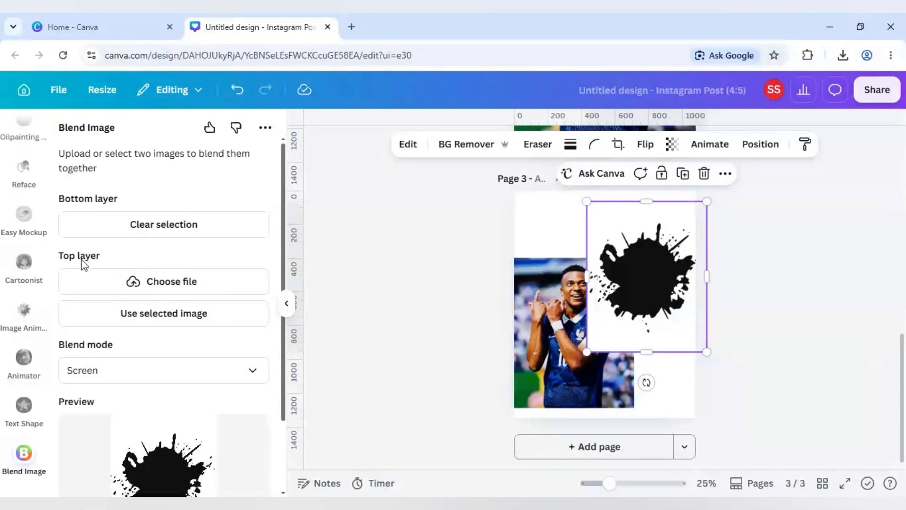
{"action": "left_click", "coordinate": [545, 349]}
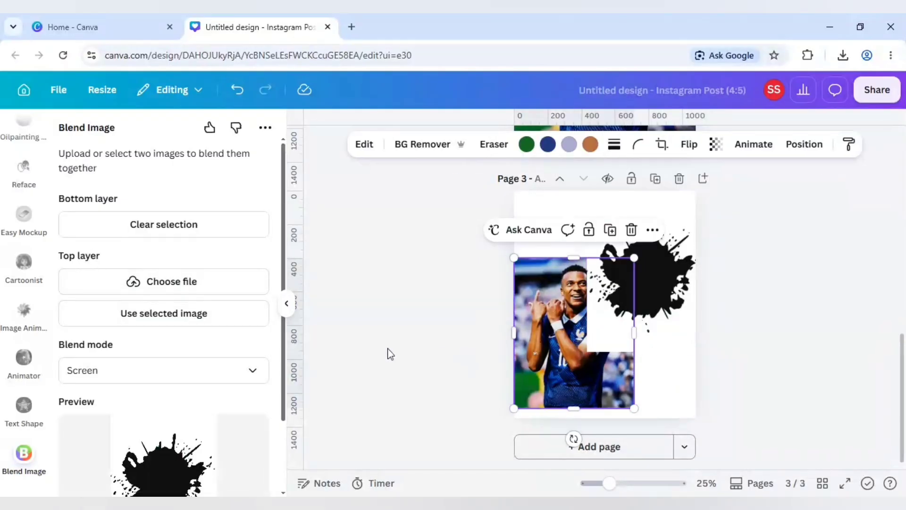
{"action": "left_click", "coordinate": [198, 313]}
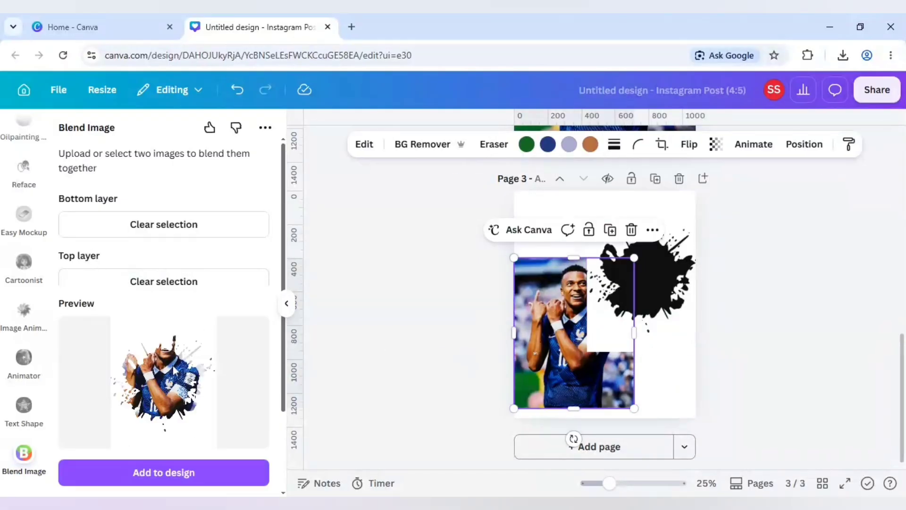
Step: Add a fourth page, place the blended splash image on it and enlarge it to fill the page
{"action": "left_click", "coordinate": [553, 451]}
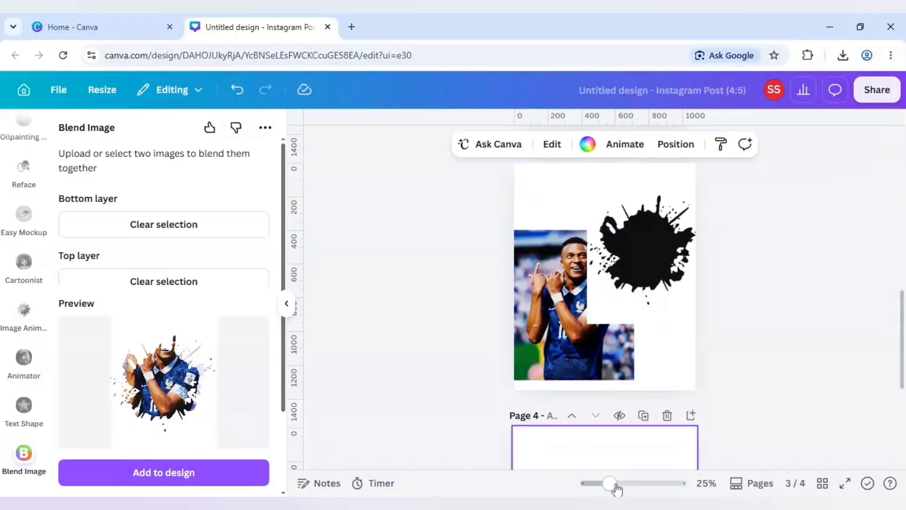
{"action": "left_click", "coordinate": [193, 471]}
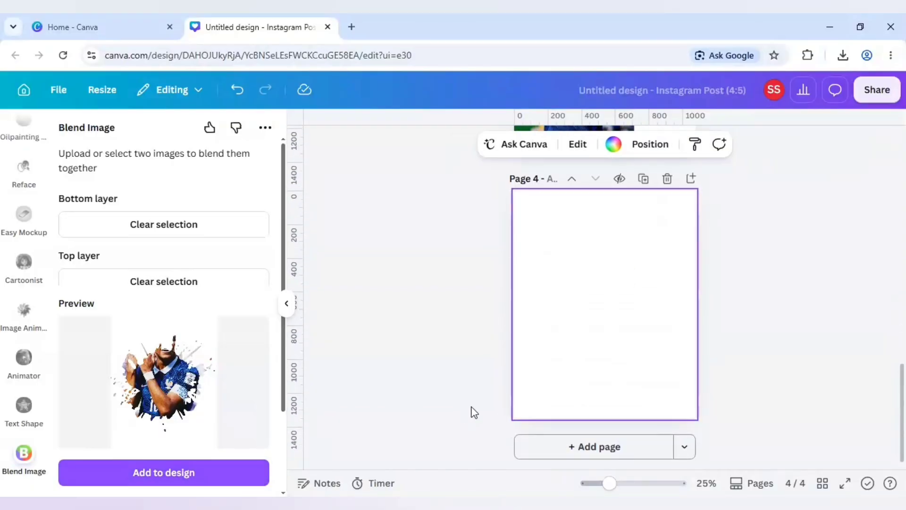
{"action": "left_click_drag", "start_coordinate": [618, 329], "coordinate": [556, 249]}
{"action": "left_click_drag", "start_coordinate": [587, 282], "coordinate": [695, 418]}
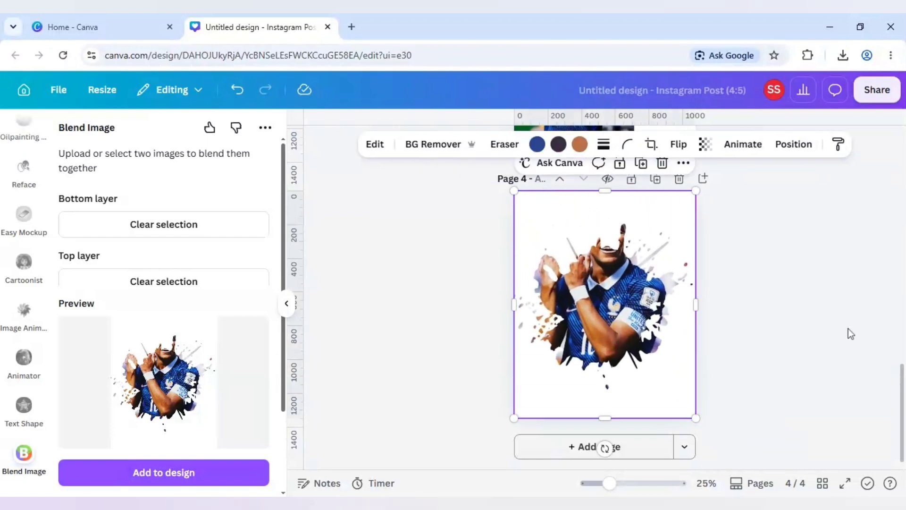
{"action": "left_click", "coordinate": [785, 339]}
Step: Copy the full-page footballer photo from page 2 onto page 4, aligned exactly over the blended splash image
{"action": "scroll", "coordinate": [785, 340], "scroll_direction": "up", "scroll_amount": 5}
{"action": "left_click", "coordinate": [602, 276]}
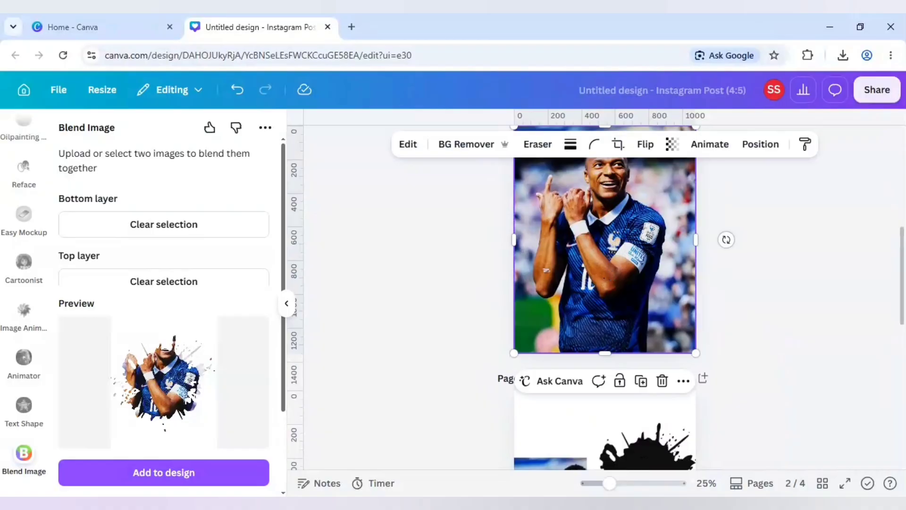
{"action": "left_click", "coordinate": [420, 290]}
{"action": "scroll", "coordinate": [420, 287], "scroll_direction": "down", "scroll_amount": 8}
{"action": "left_click", "coordinate": [590, 315]}
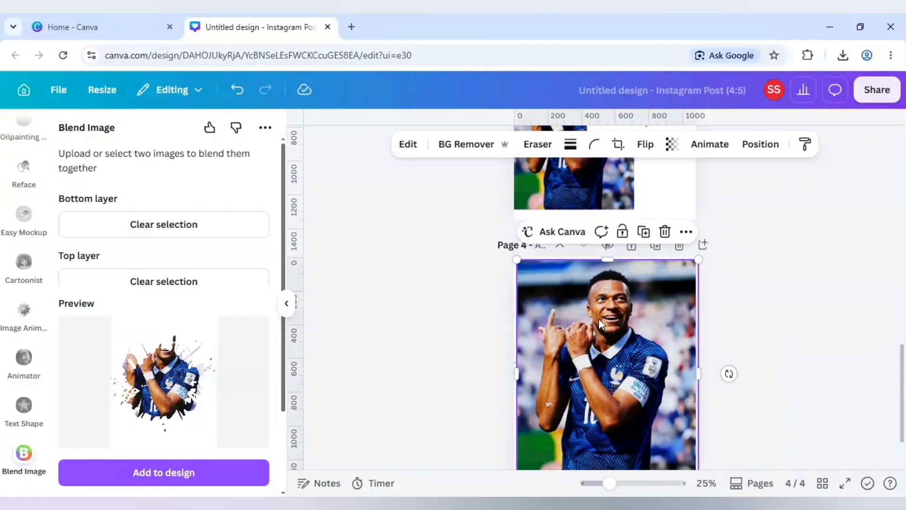
{"action": "scroll", "coordinate": [636, 341], "scroll_direction": "down", "scroll_amount": 2}
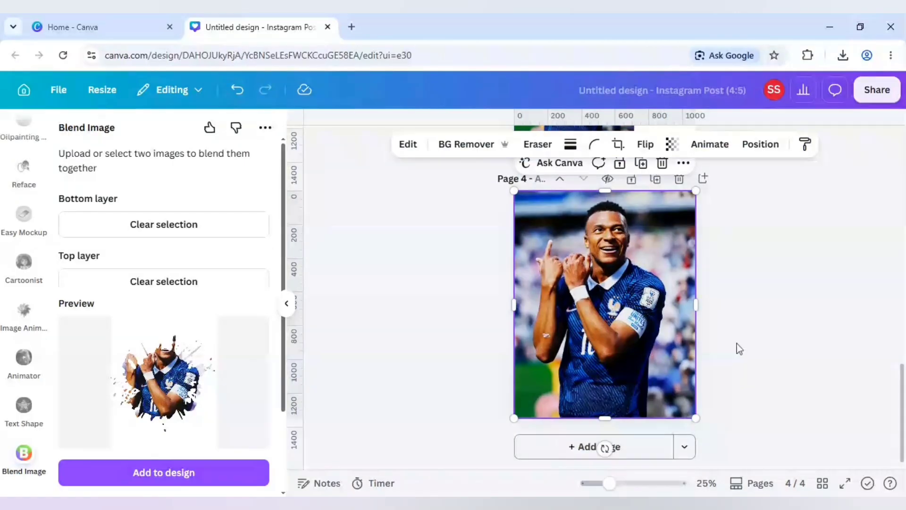
Step: Remove the background of the page 4 footballer photo and crop its lower part away to just below the shoulders
{"action": "left_click", "coordinate": [472, 145]}
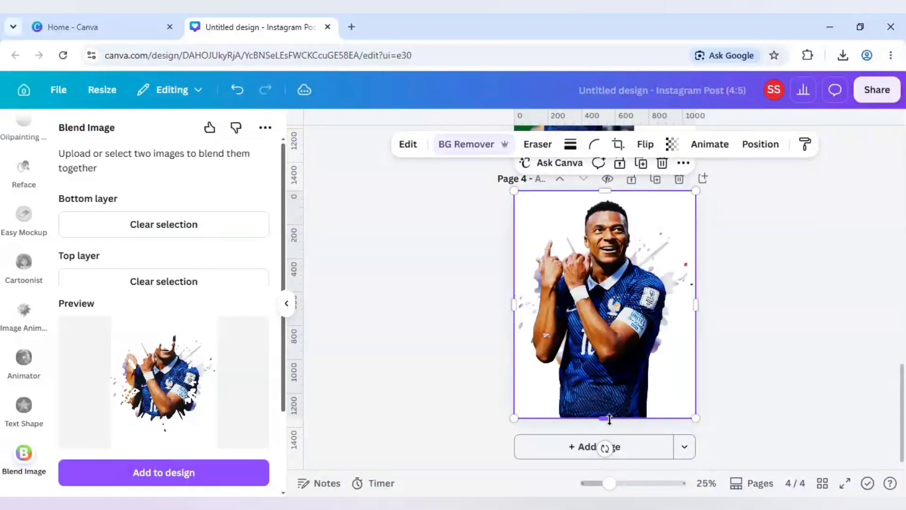
{"action": "left_click_drag", "start_coordinate": [610, 419], "coordinate": [604, 298]}
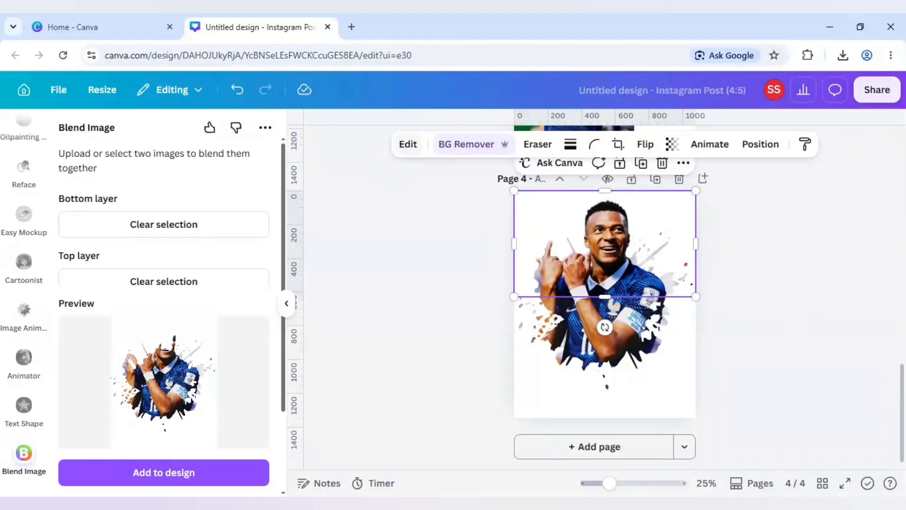
Step: Try a Drop shadow on the cropped footballer cutout, and set its shadow back to None
{"action": "left_click", "coordinate": [409, 148]}
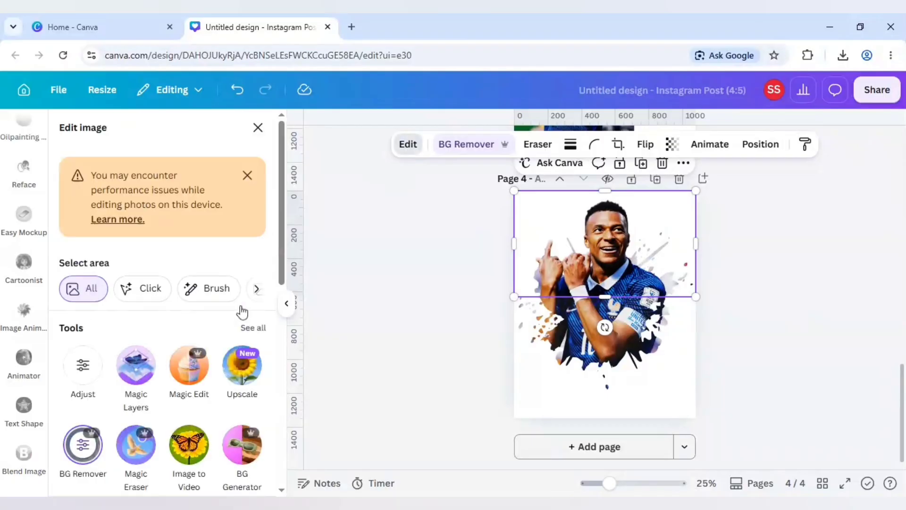
{"action": "scroll", "coordinate": [243, 307], "scroll_direction": "down", "scroll_amount": 10}
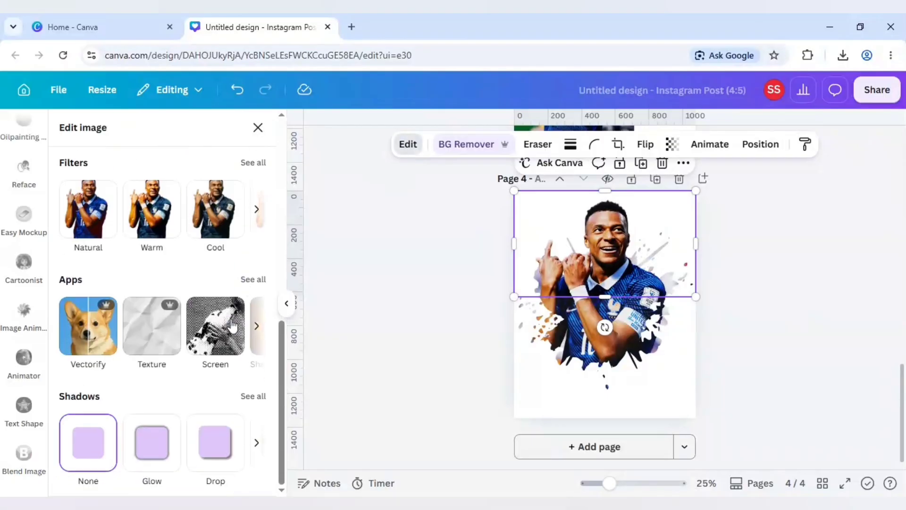
{"action": "left_click", "coordinate": [259, 399]}
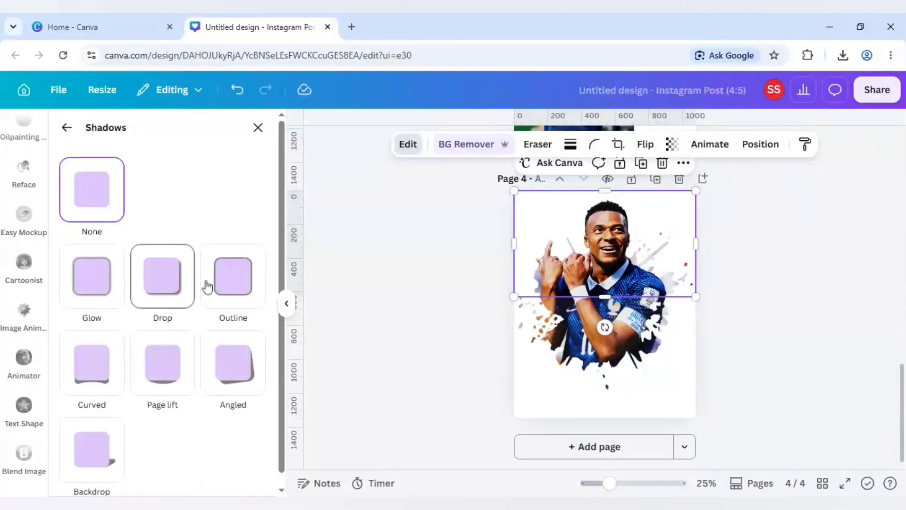
{"action": "left_click", "coordinate": [189, 285]}
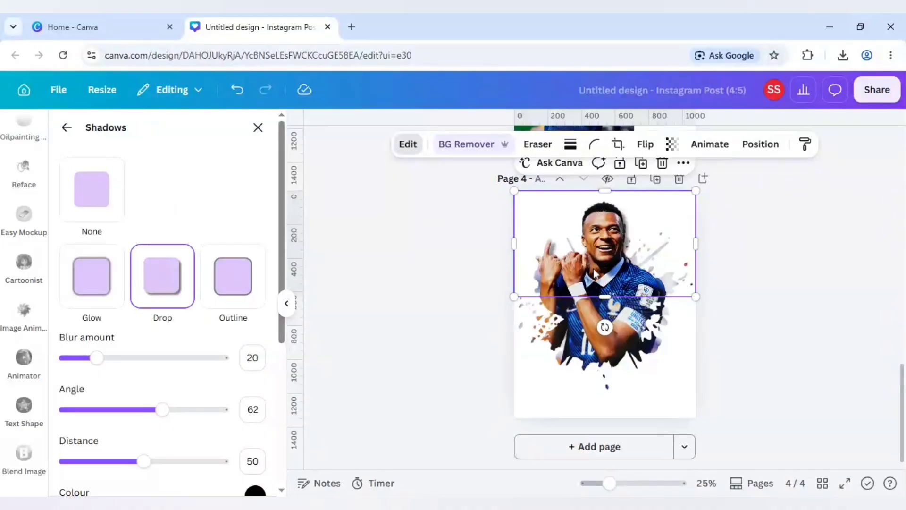
{"action": "left_click", "coordinate": [115, 191]}
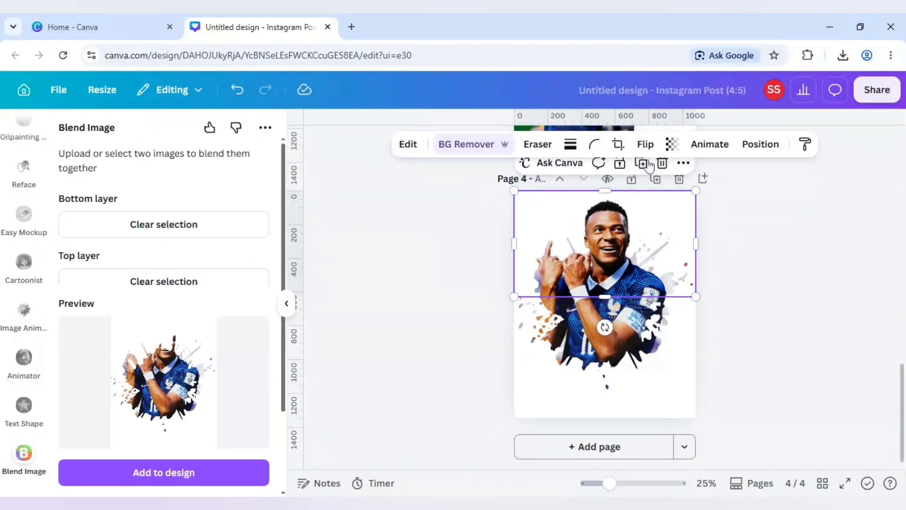
Step: Duplicate the cropped footballer cutout and offset the copy slightly to the right, level with the original
{"action": "left_click", "coordinate": [648, 164]}
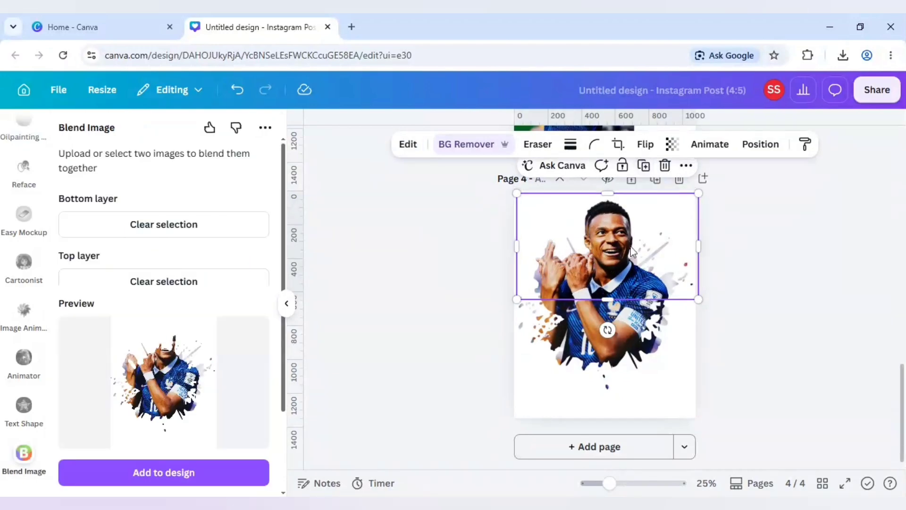
{"action": "left_click_drag", "start_coordinate": [618, 254], "coordinate": [607, 253]}
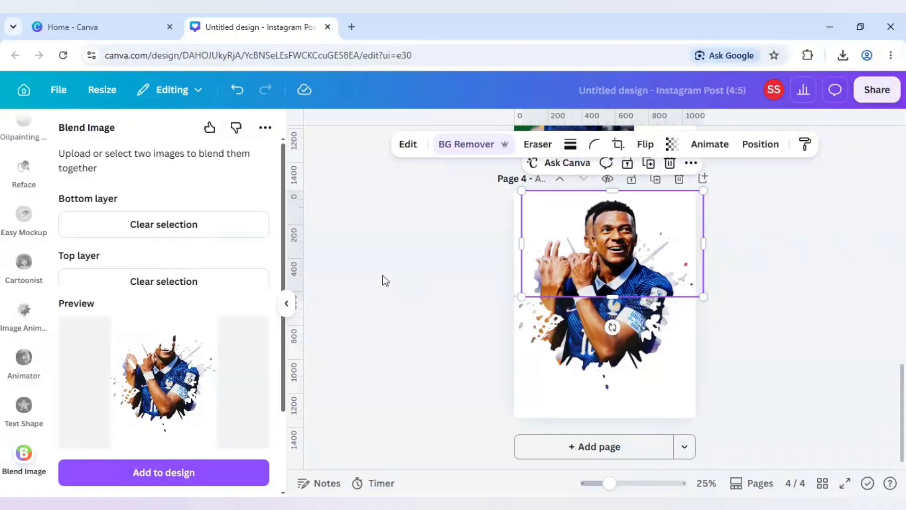
Step: Apply the Custom duotone filter to the duplicated footballer cutout
{"action": "left_click", "coordinate": [409, 143]}
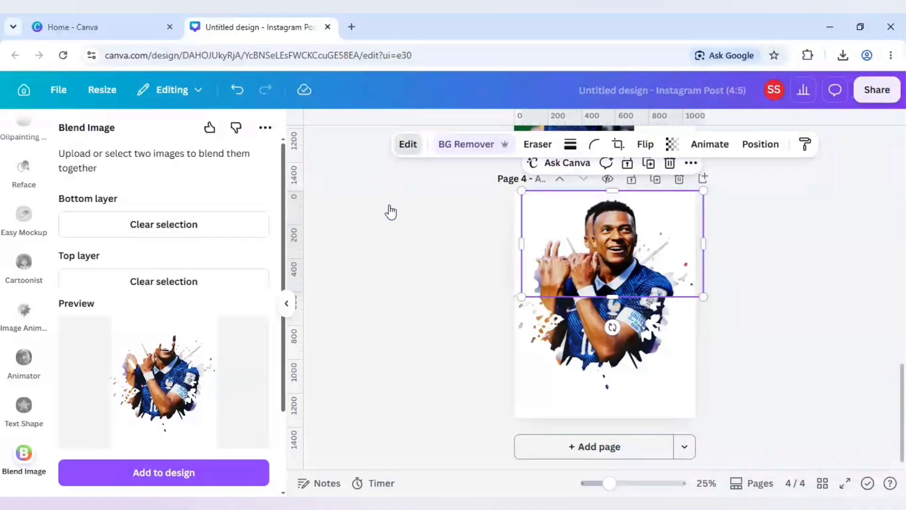
{"action": "scroll", "coordinate": [227, 321], "scroll_direction": "down", "scroll_amount": 3}
{"action": "scroll", "coordinate": [226, 321], "scroll_direction": "down", "scroll_amount": 5}
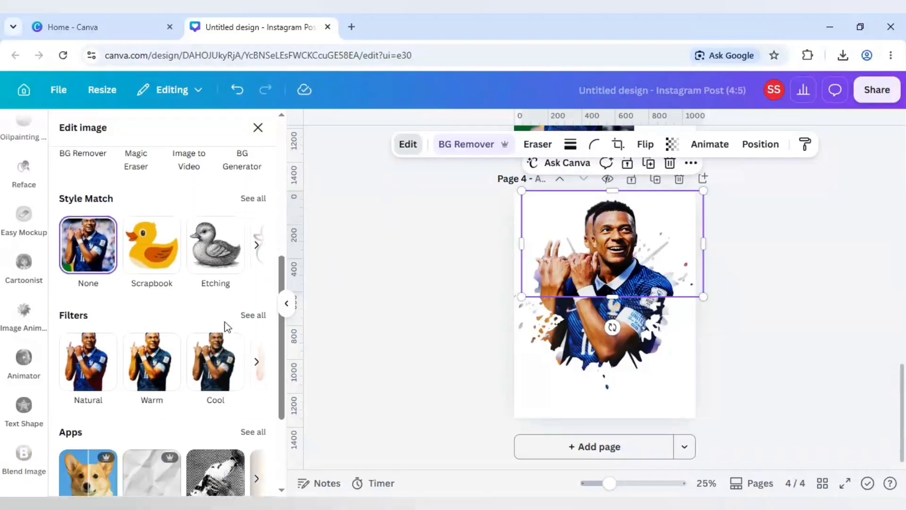
{"action": "left_click", "coordinate": [261, 238]}
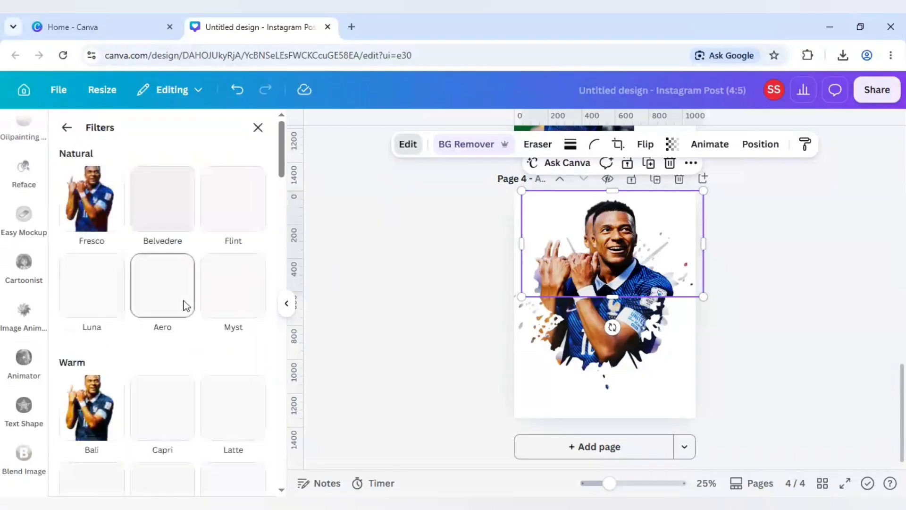
{"action": "scroll", "coordinate": [183, 305], "scroll_direction": "down", "scroll_amount": 15}
{"action": "scroll", "coordinate": [184, 312], "scroll_direction": "down", "scroll_amount": 14}
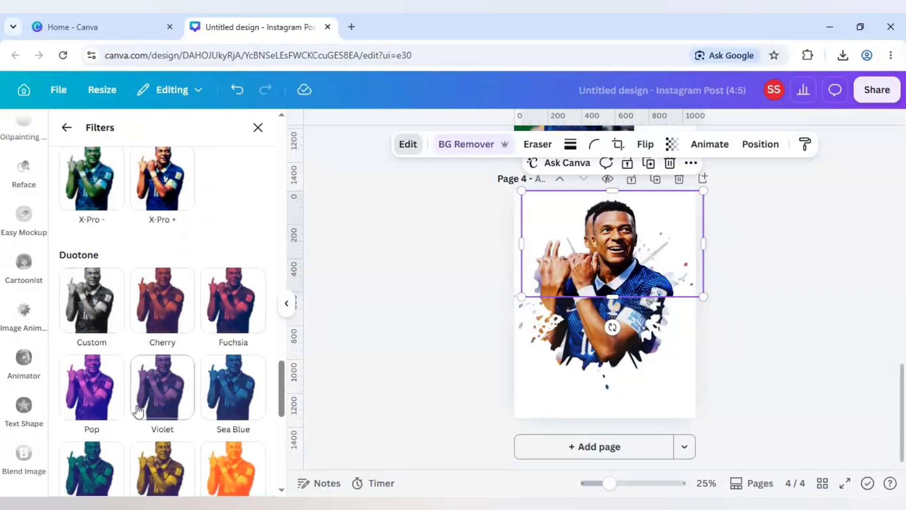
{"action": "left_click", "coordinate": [94, 311]}
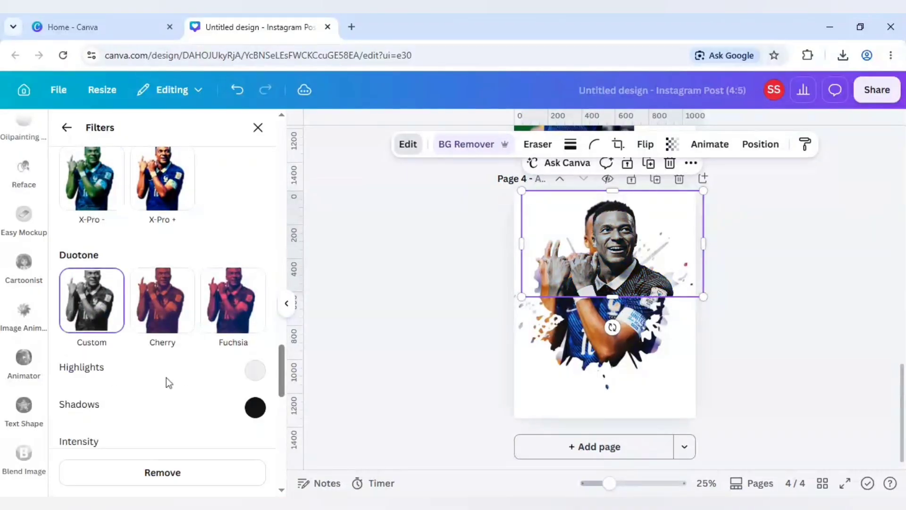
Step: Set the duotone's highlights to black and its shadows to #000000, making the duplicate a solid silhouette
{"action": "left_click", "coordinate": [256, 371]}
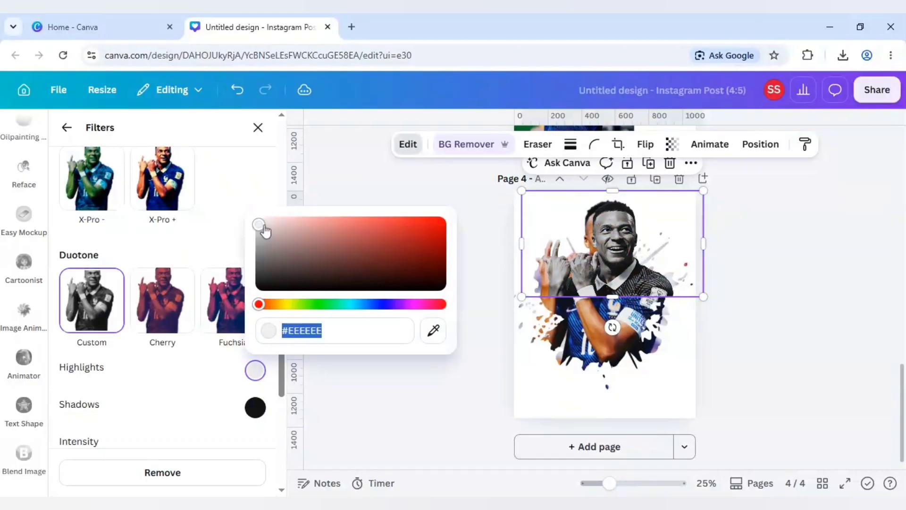
{"action": "left_click_drag", "start_coordinate": [258, 225], "coordinate": [259, 288]}
{"action": "left_click", "coordinate": [255, 407]}
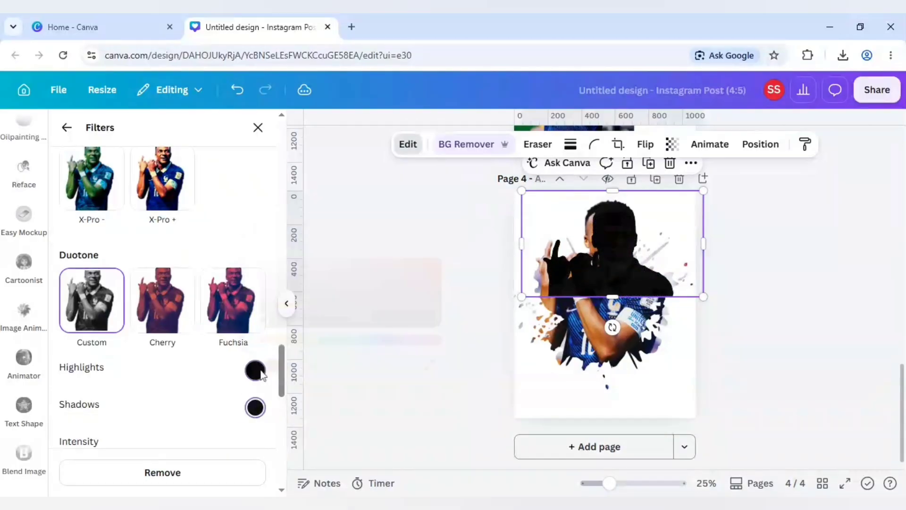
{"action": "left_click_drag", "start_coordinate": [259, 321], "coordinate": [259, 341]}
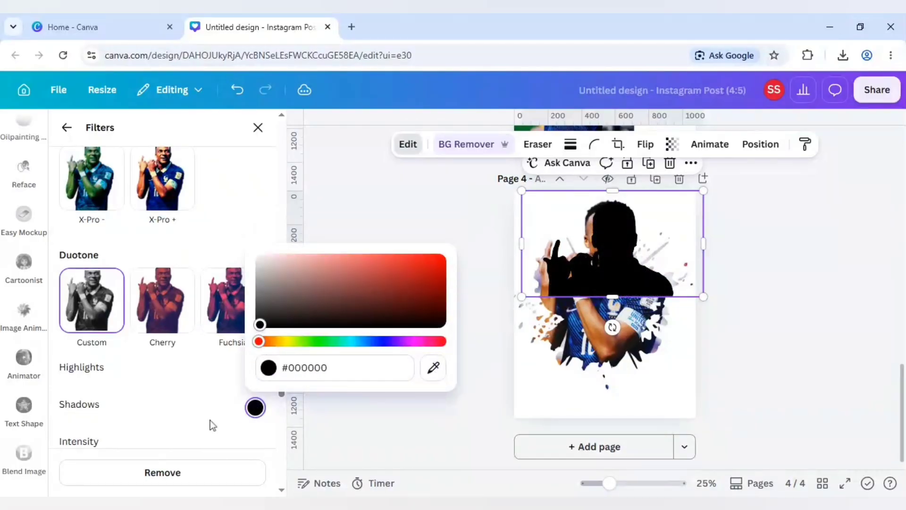
Step: Blur the whole black silhouette image at an intensity of 50
{"action": "left_click", "coordinate": [67, 128]}
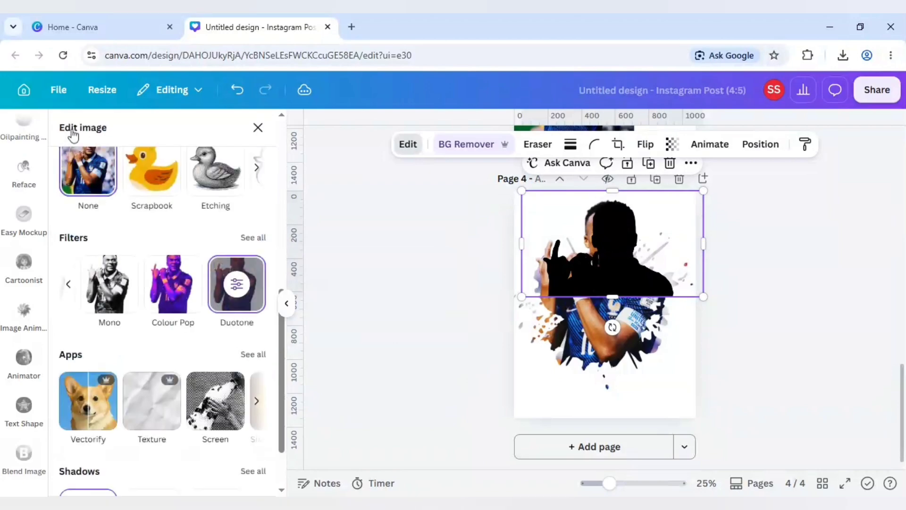
{"action": "scroll", "coordinate": [122, 255], "scroll_direction": "up", "scroll_amount": 7}
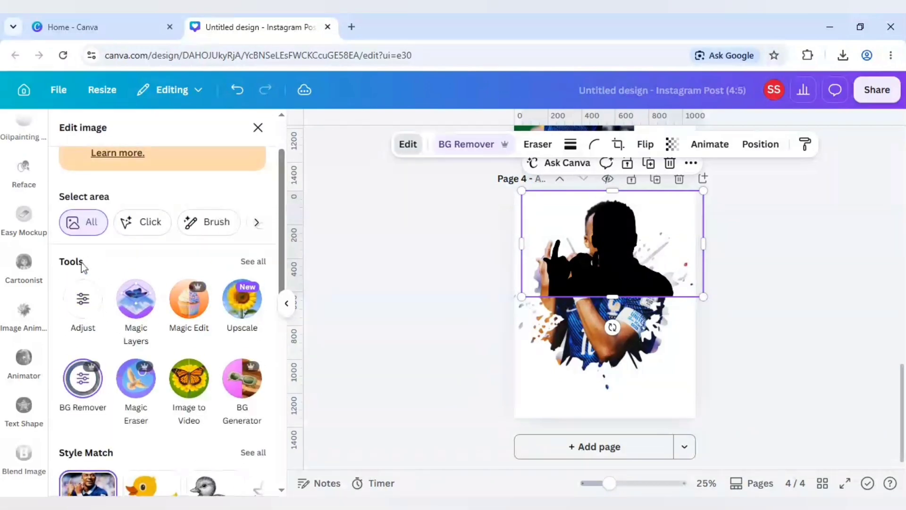
{"action": "left_click", "coordinate": [255, 267]}
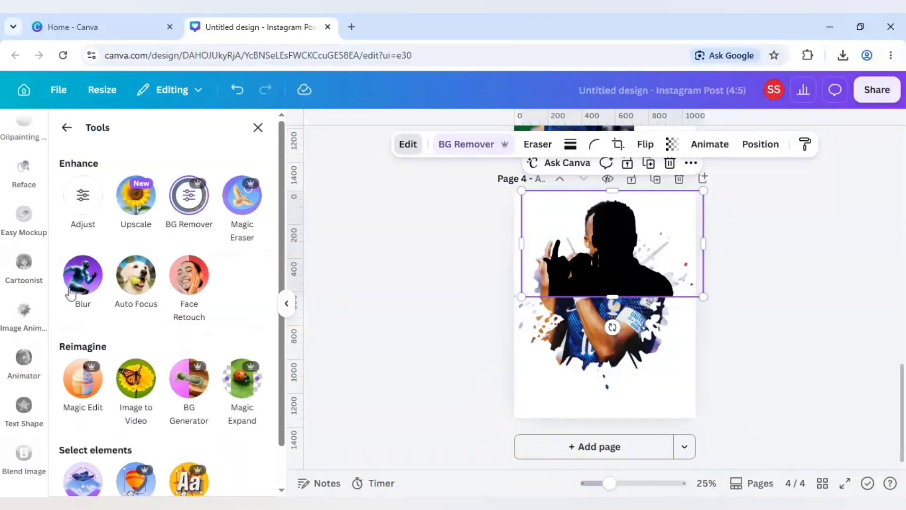
{"action": "left_click", "coordinate": [82, 280]}
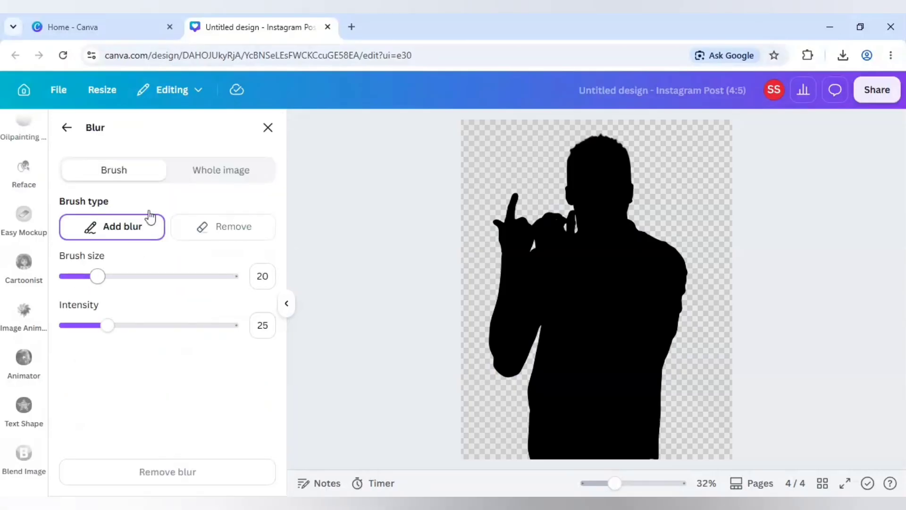
{"action": "left_click", "coordinate": [216, 177]}
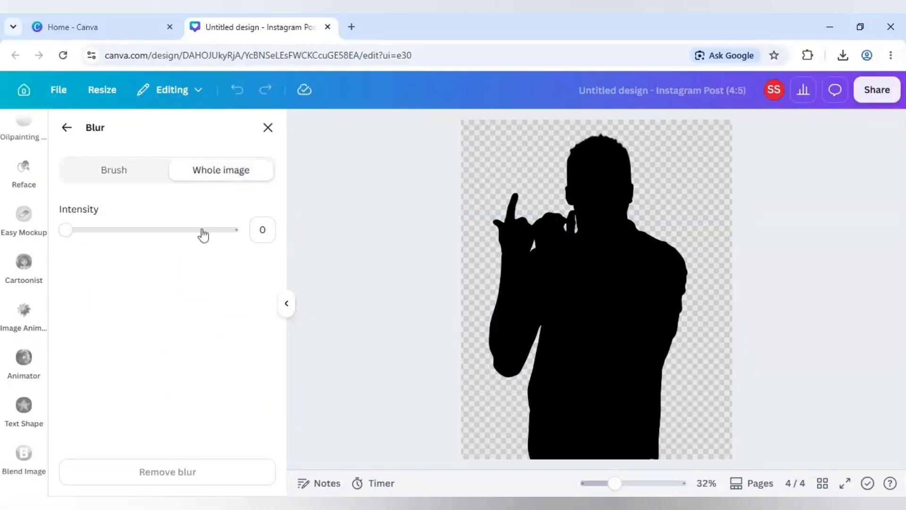
{"action": "type", "text": "50"}
{"action": "key", "text": "Return"}
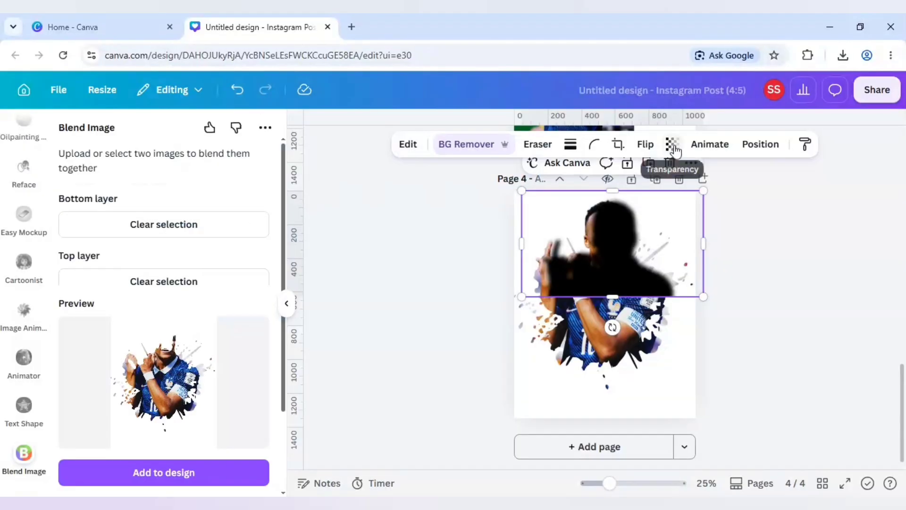
Step: Lower the blurred silhouette's transparency setting to 40 so it works as a soft shadow
{"action": "left_click", "coordinate": [672, 144]}
{"action": "left_click_drag", "start_coordinate": [696, 197], "coordinate": [644, 199]}
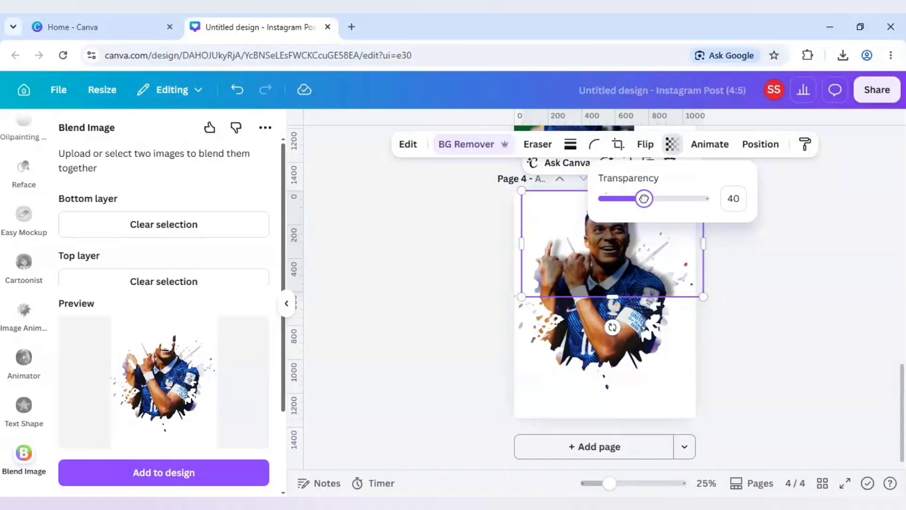
{"action": "left_click", "coordinate": [650, 249]}
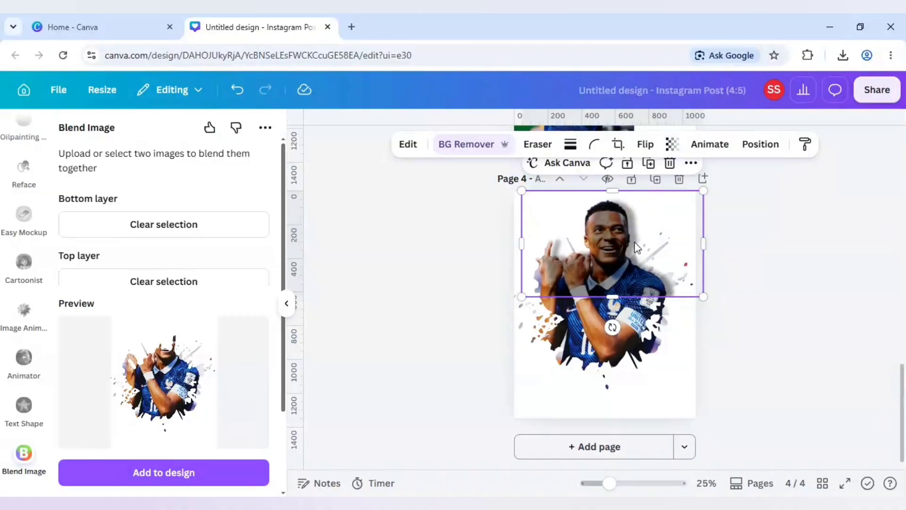
Step: Erase the silhouette's shoulder and upper arm on the side away from the raised finger, using an eraser size of 100
{"action": "left_click", "coordinate": [485, 150]}
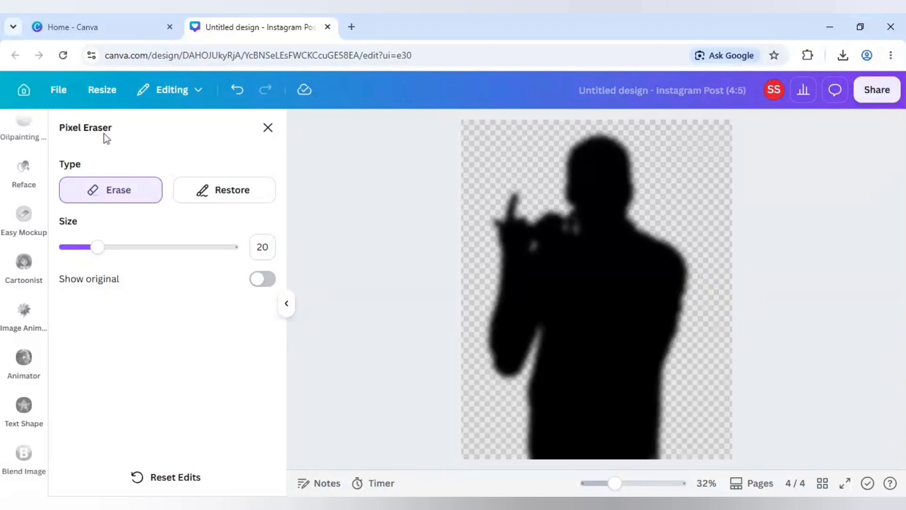
{"action": "left_click", "coordinate": [237, 248]}
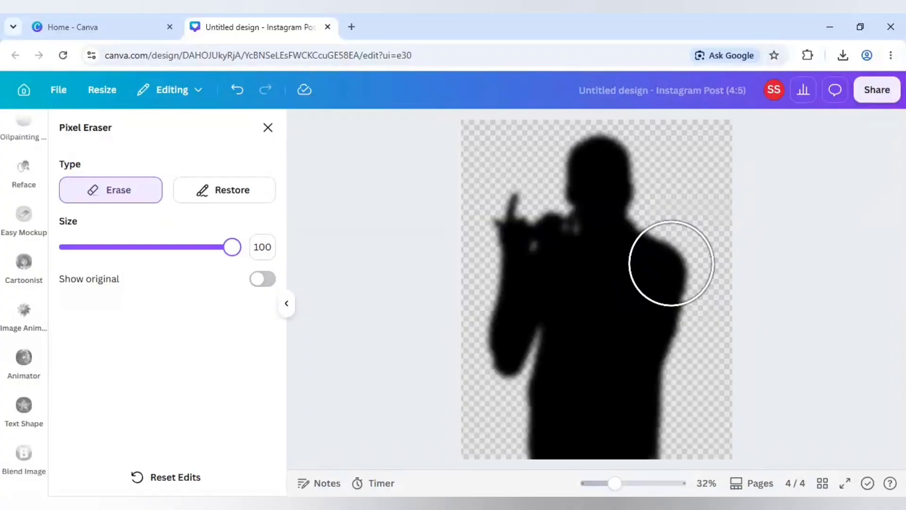
{"action": "mouse_move", "coordinate": [672, 263]}
{"action": "left_mouse_down"}
{"action": "mouse_move", "coordinate": [691, 349]}
{"action": "mouse_move", "coordinate": [685, 330]}
{"action": "left_mouse_up"}
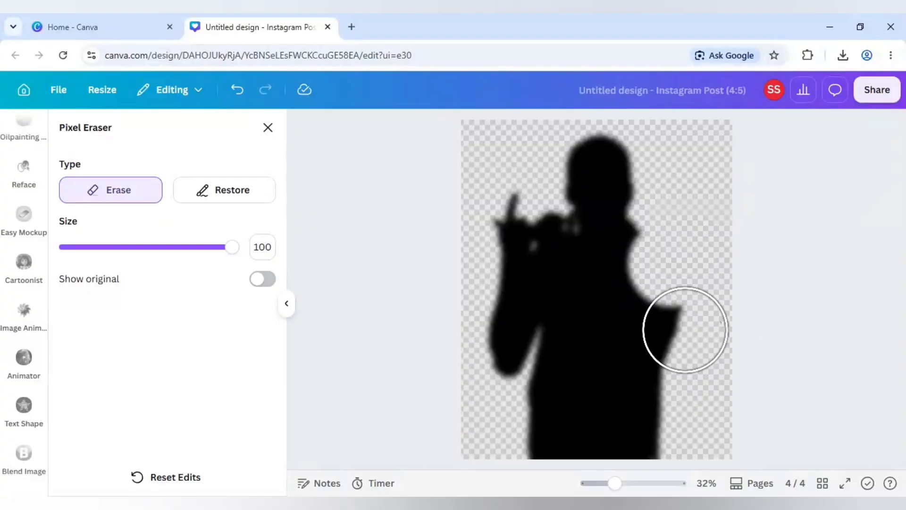
{"action": "left_click_drag", "start_coordinate": [686, 330], "coordinate": [686, 314]}
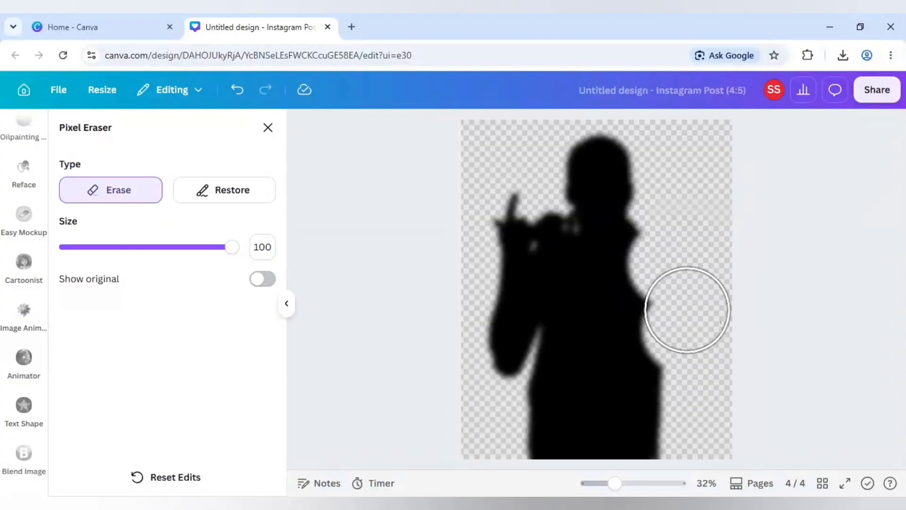
{"action": "left_click", "coordinate": [268, 129]}
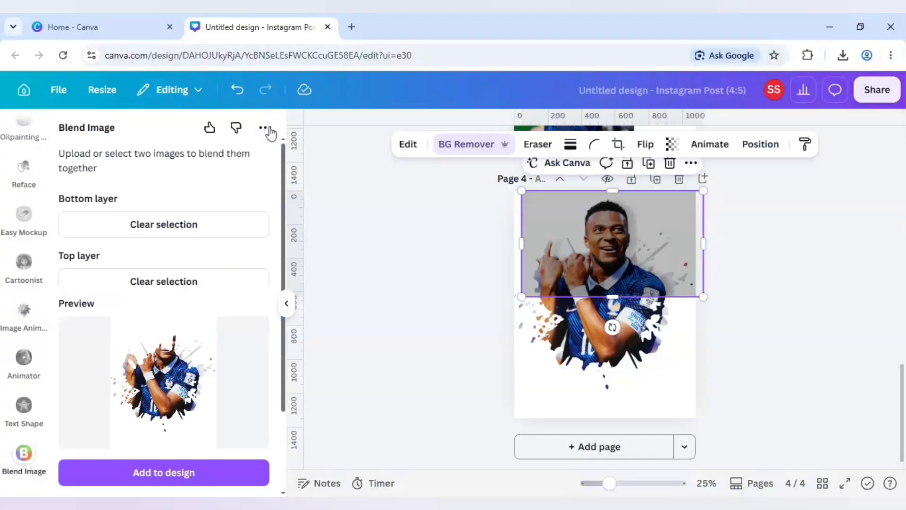
Step: Move the blurred silhouette layer directly beneath the footballer cutout in the layer order
{"action": "right_click", "coordinate": [655, 257]}
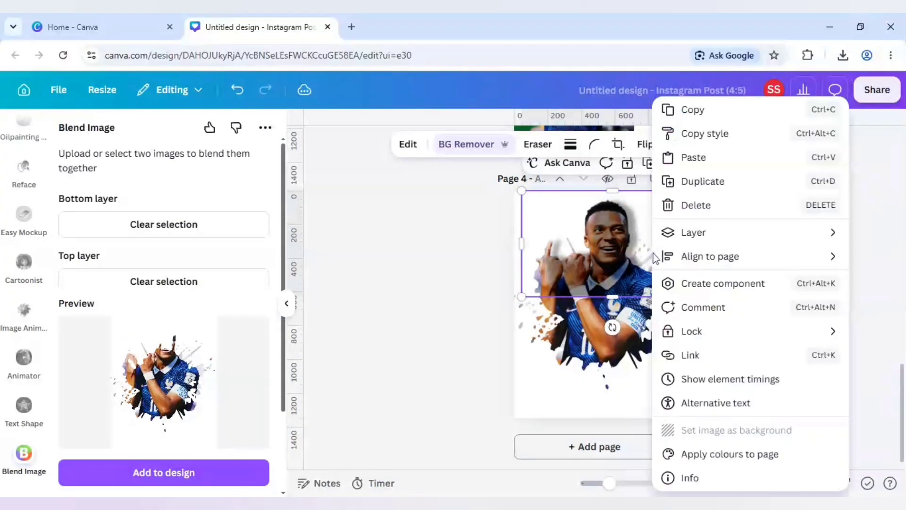
{"action": "mouse_move", "coordinate": [683, 244]}
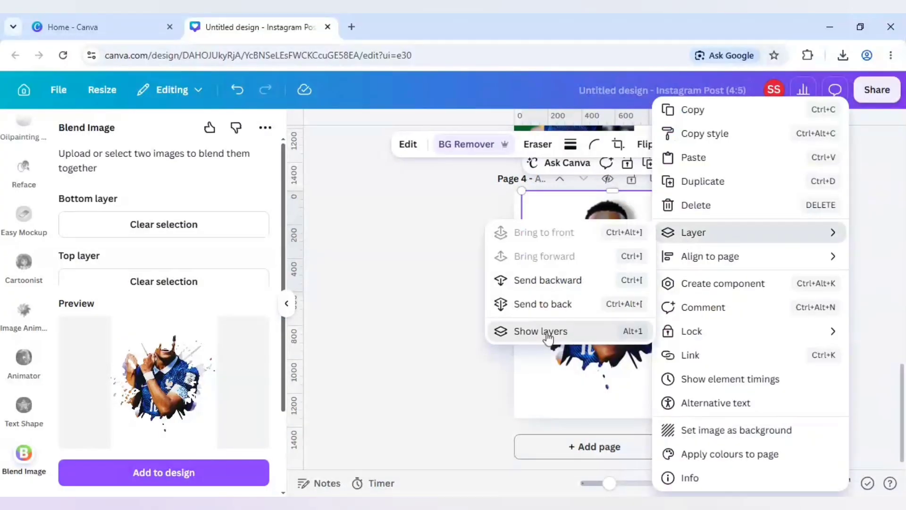
{"action": "left_click", "coordinate": [532, 331]}
{"action": "left_click_drag", "start_coordinate": [202, 267], "coordinate": [199, 307]}
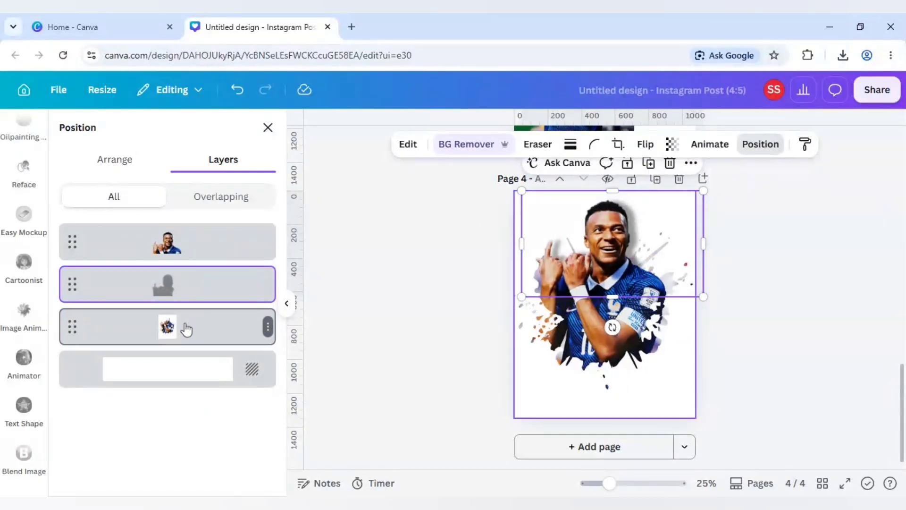
Step: Remove the background from the blended ink-splash image and crop away a strip of empty space along its bottom edge
{"action": "left_click", "coordinate": [187, 330]}
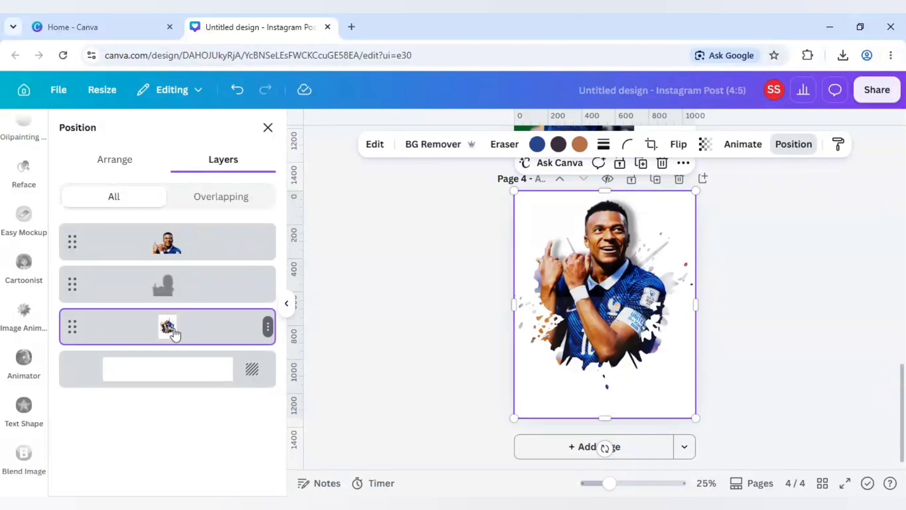
{"action": "left_click", "coordinate": [440, 150]}
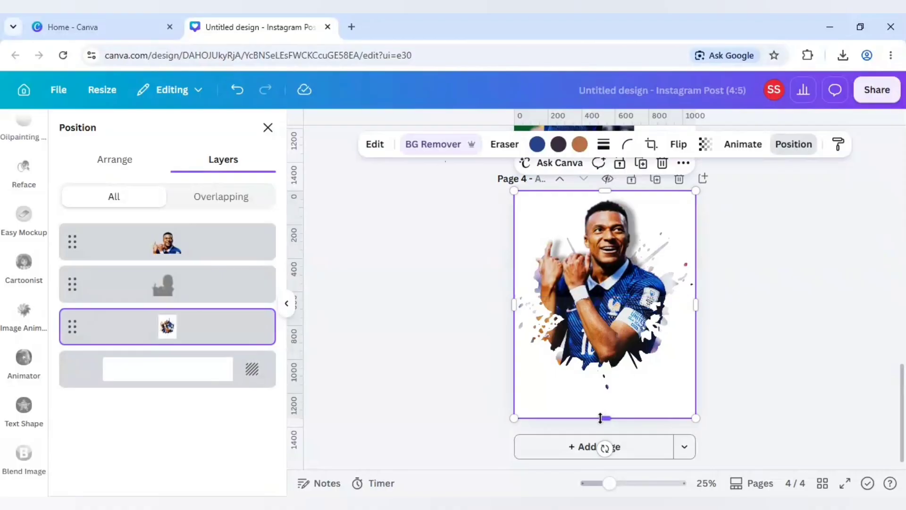
{"action": "left_click_drag", "start_coordinate": [600, 417], "coordinate": [604, 400]}
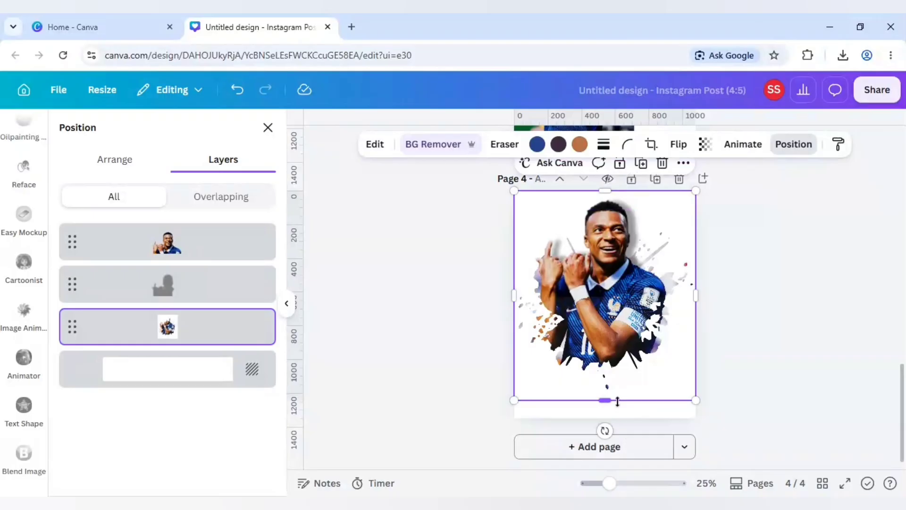
Step: Fill the page background with solid dark blue #120082
{"action": "left_click", "coordinate": [643, 410]}
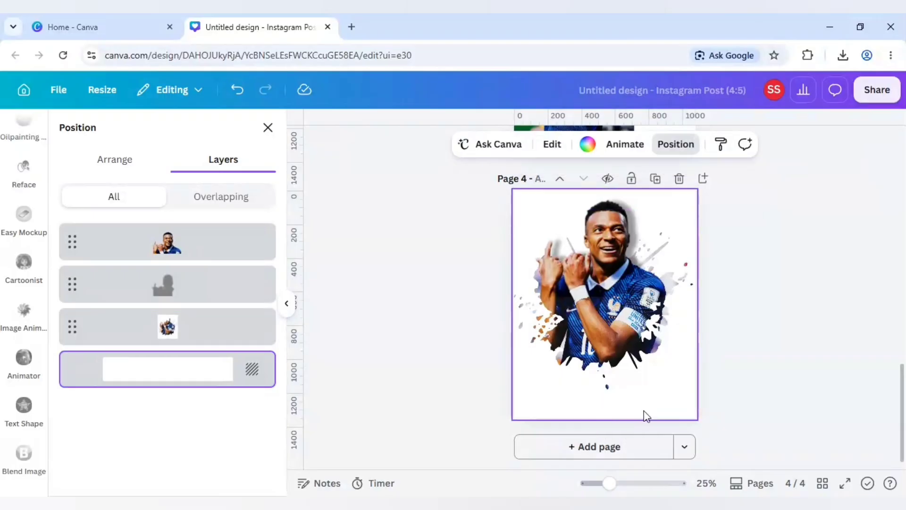
{"action": "left_click", "coordinate": [588, 144]}
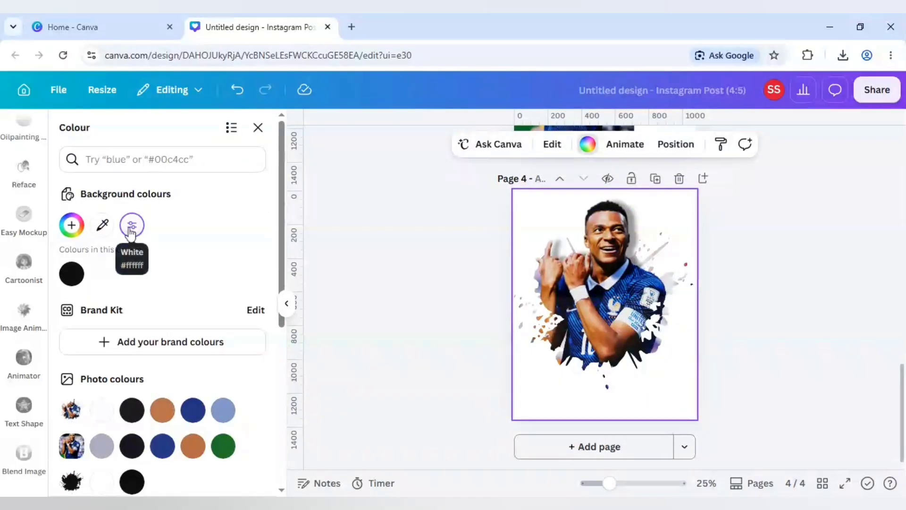
{"action": "scroll", "coordinate": [110, 253], "scroll_direction": "down", "scroll_amount": 5}
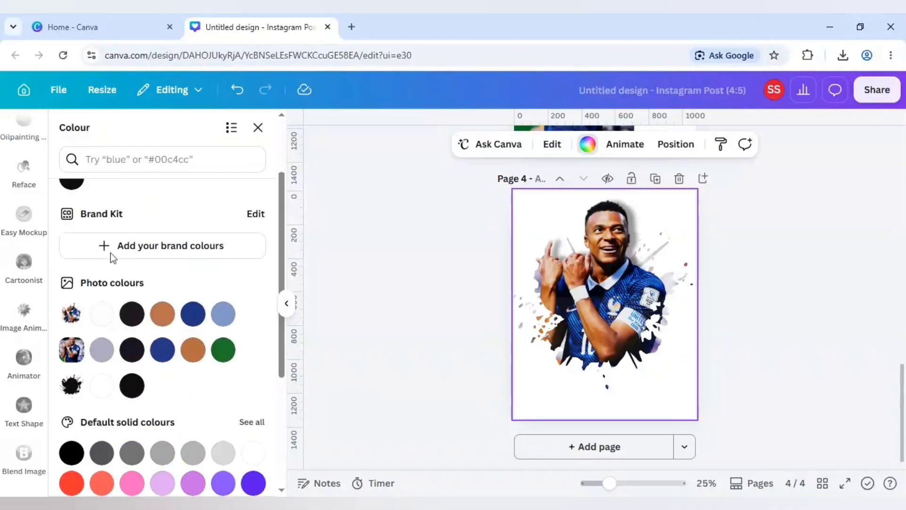
{"action": "left_click", "coordinate": [250, 413]}
{"action": "scroll", "coordinate": [122, 250], "scroll_direction": "up", "scroll_amount": 5}
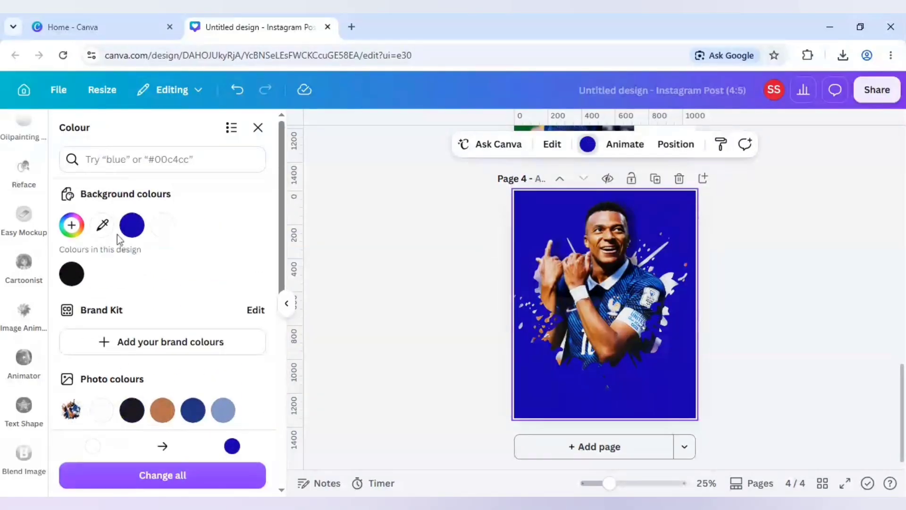
{"action": "left_click", "coordinate": [71, 225]}
{"action": "left_click_drag", "start_coordinate": [261, 312], "coordinate": [261, 319]}
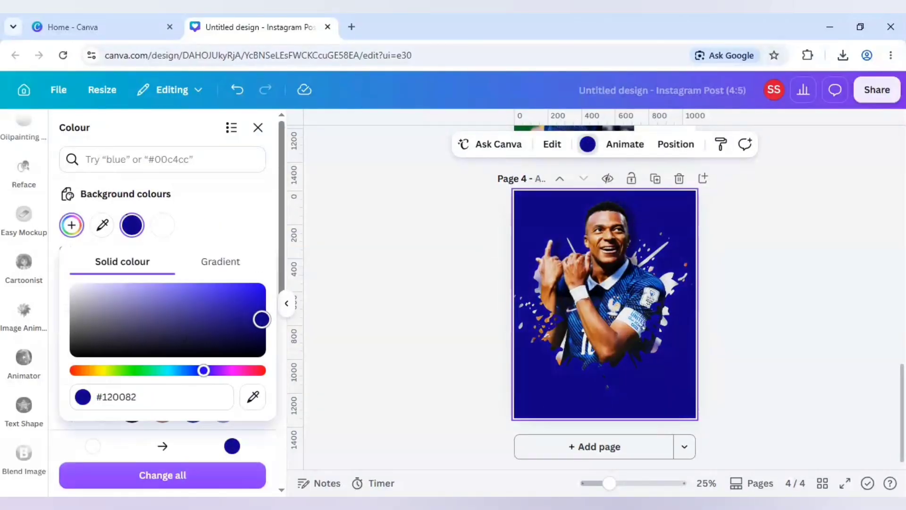
Step: Turn the dark blue page background into a gradient and set its second colour to white #FFFFFF
{"action": "left_click", "coordinate": [132, 225]}
{"action": "left_click", "coordinate": [132, 225]}
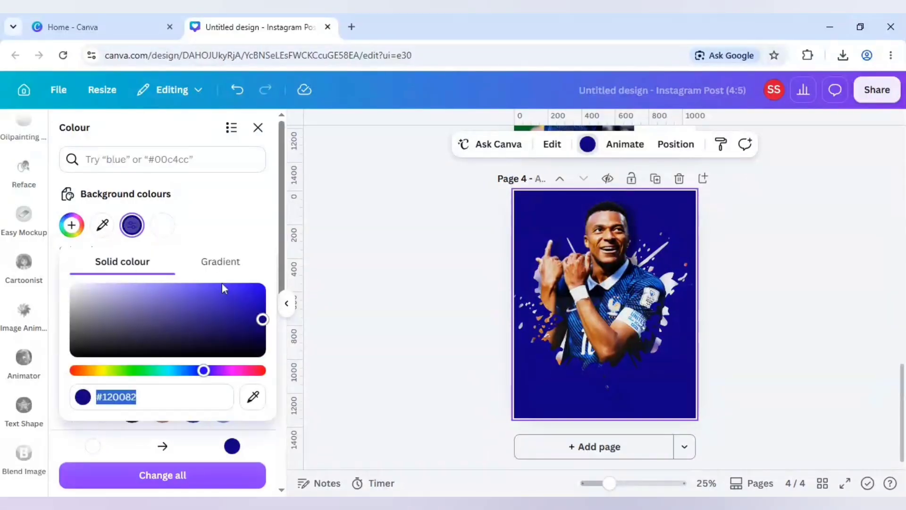
{"action": "left_click", "coordinate": [223, 263]}
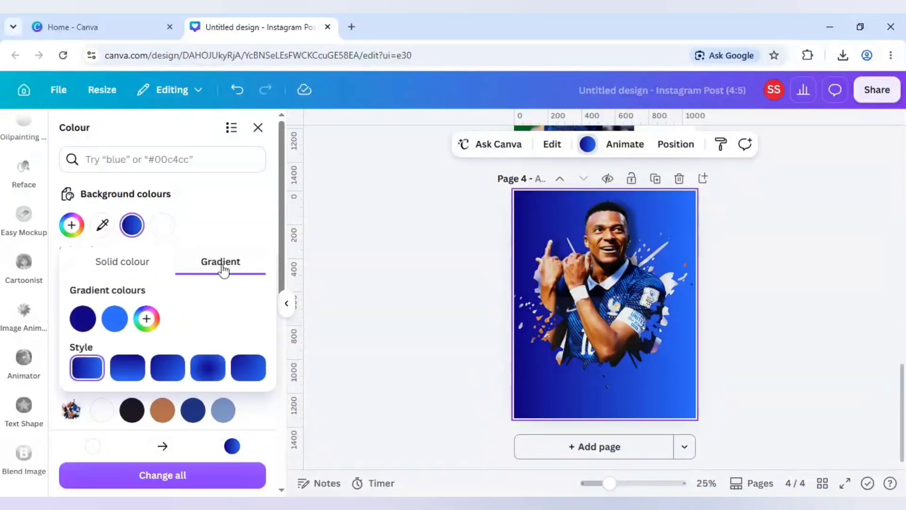
{"action": "left_click", "coordinate": [113, 324]}
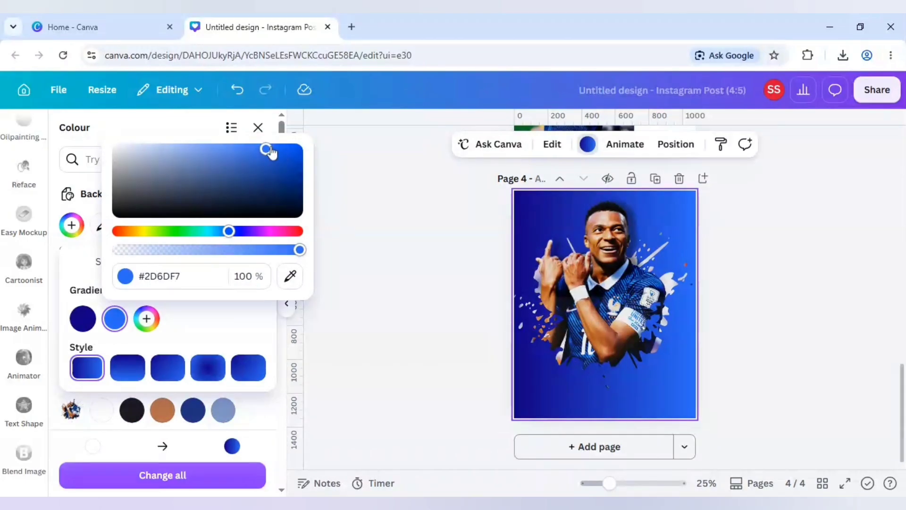
{"action": "left_click_drag", "start_coordinate": [265, 149], "coordinate": [108, 132]}
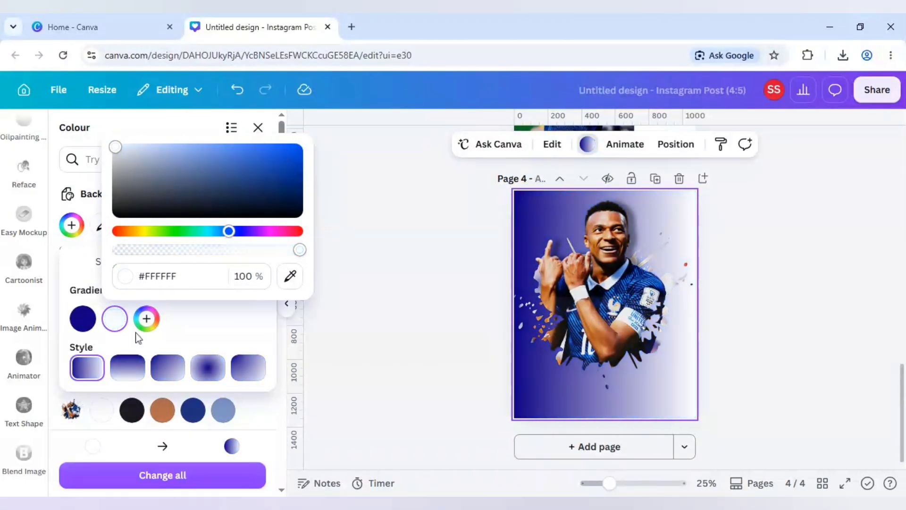
Step: Add two more colours to the background gradient: a second white #FFFFFF, followed by red #F10303
{"action": "left_click", "coordinate": [147, 319]}
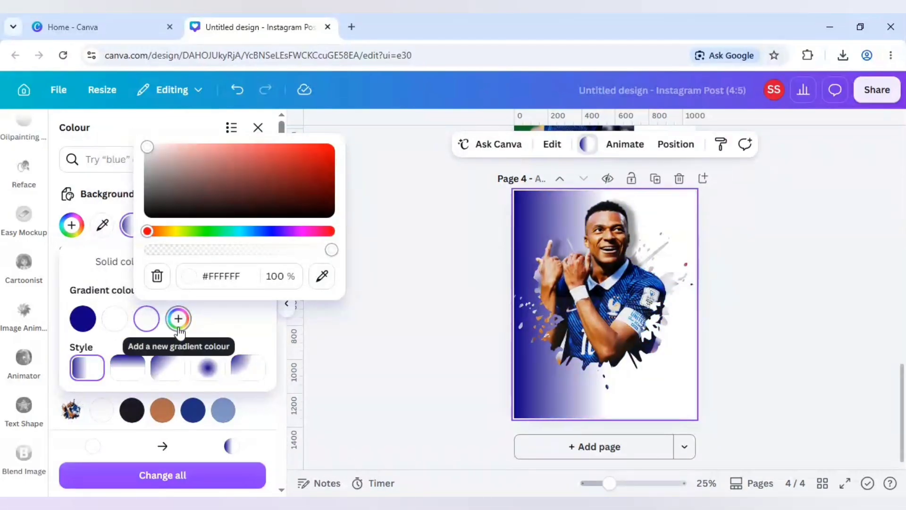
{"action": "left_click", "coordinate": [178, 318]}
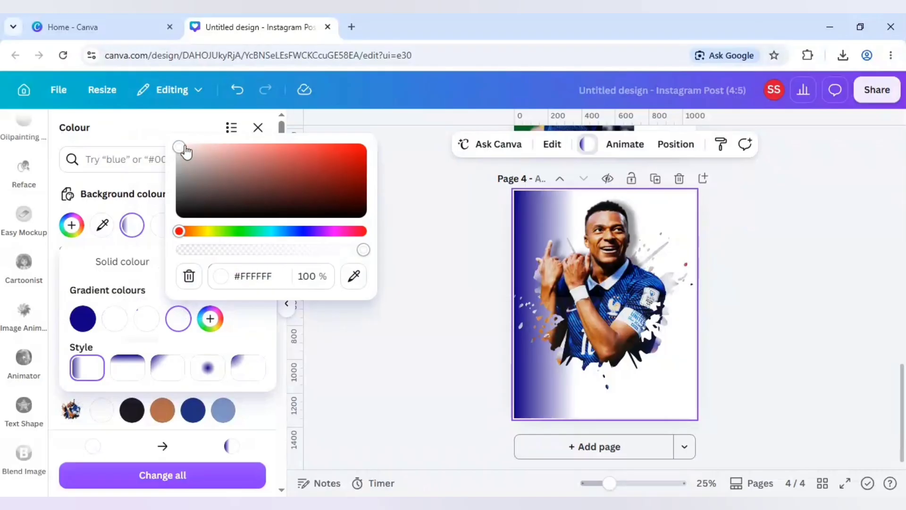
{"action": "left_click_drag", "start_coordinate": [179, 147], "coordinate": [361, 150]}
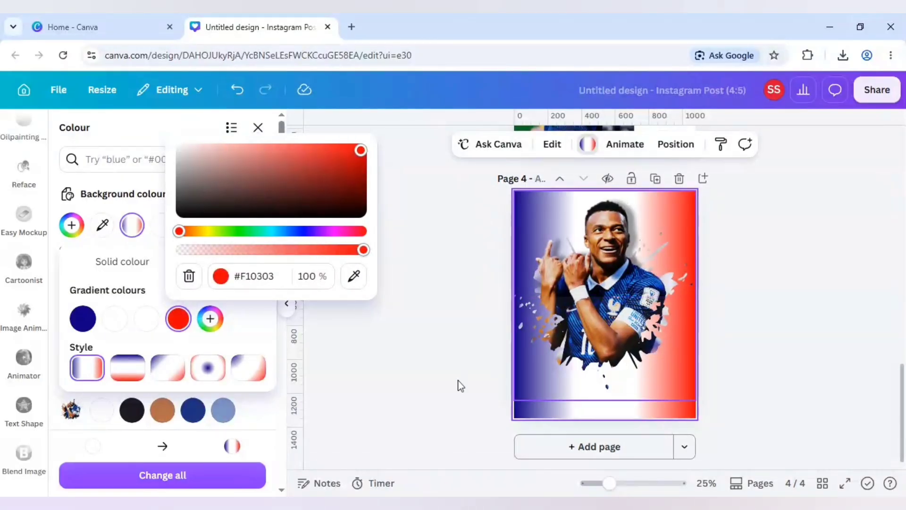
{"action": "left_click", "coordinate": [252, 332]}
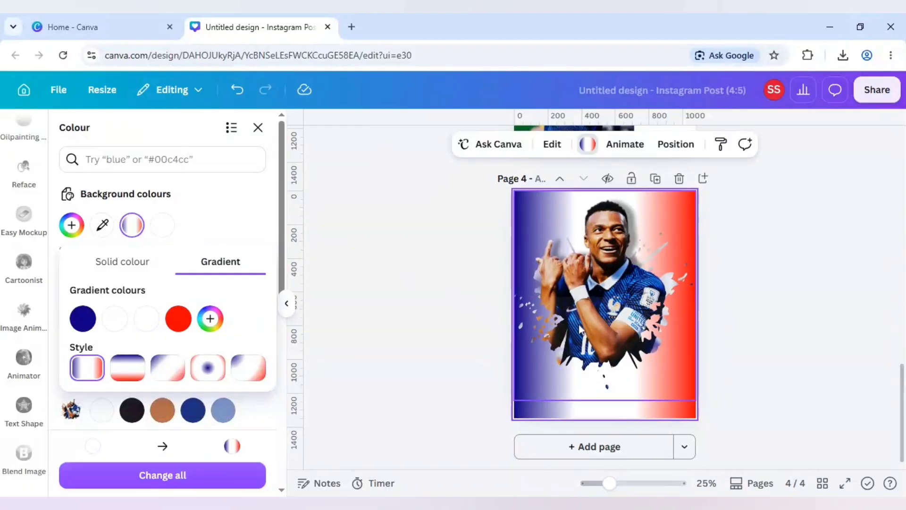
Step: Select all the artwork on page 4, enlarge it down to the page's bottom edge, and shift it to centre the footballer
{"action": "left_click", "coordinate": [579, 329]}
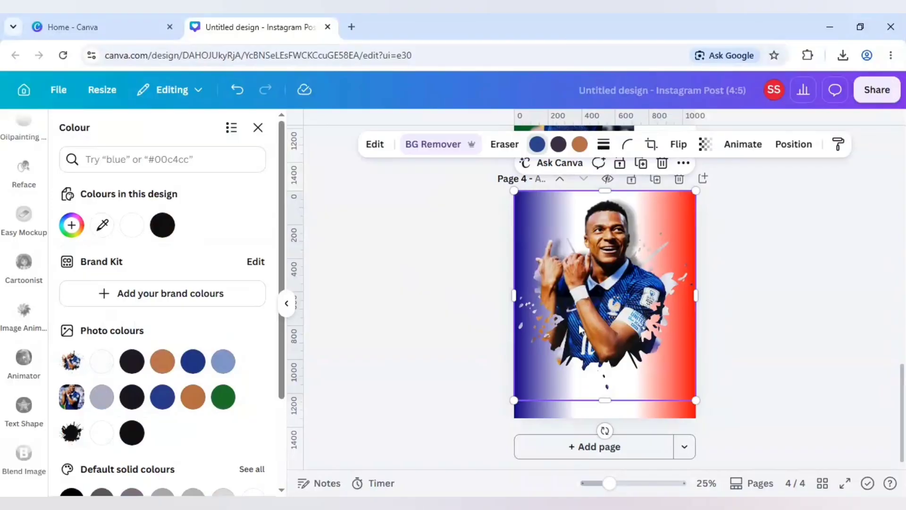
{"action": "key", "text": "ctrl+a"}
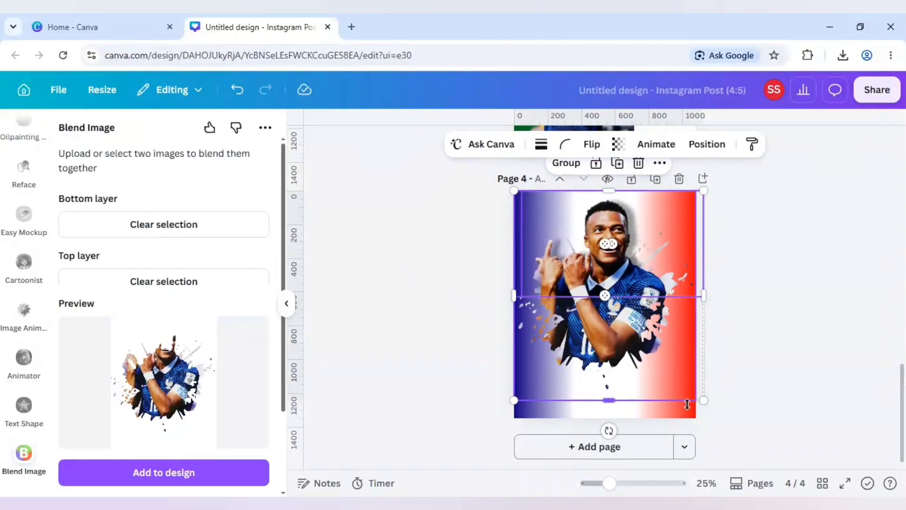
{"action": "left_click_drag", "start_coordinate": [703, 400], "coordinate": [715, 412]}
{"action": "left_click_drag", "start_coordinate": [513, 412], "coordinate": [501, 419]}
{"action": "left_click_drag", "start_coordinate": [566, 390], "coordinate": [561, 391]}
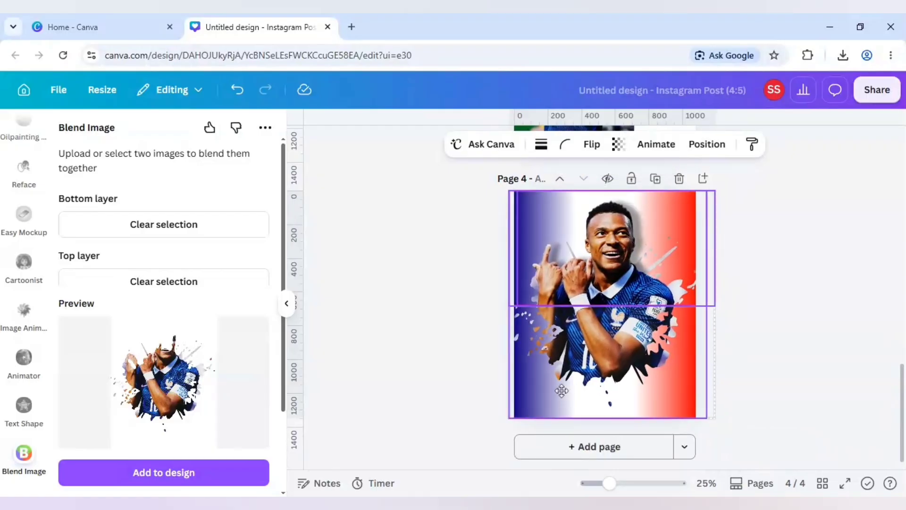
{"action": "left_click", "coordinate": [456, 359]}
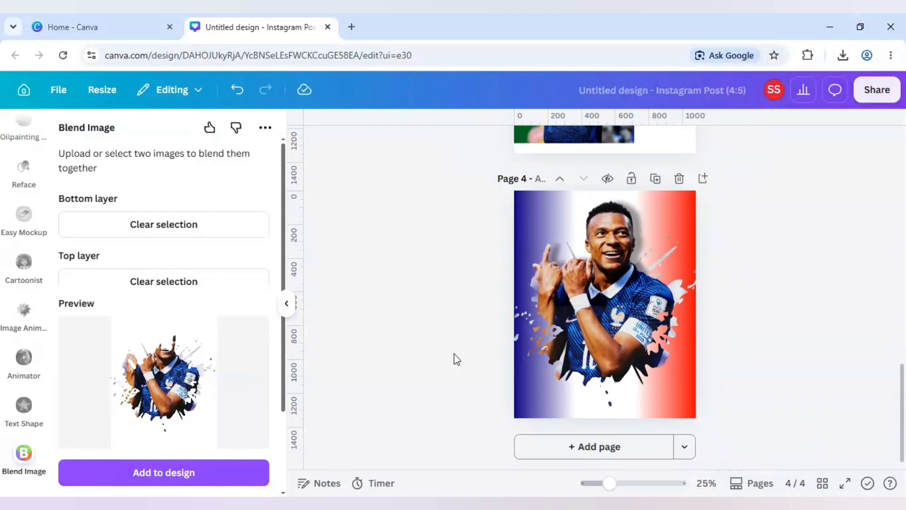